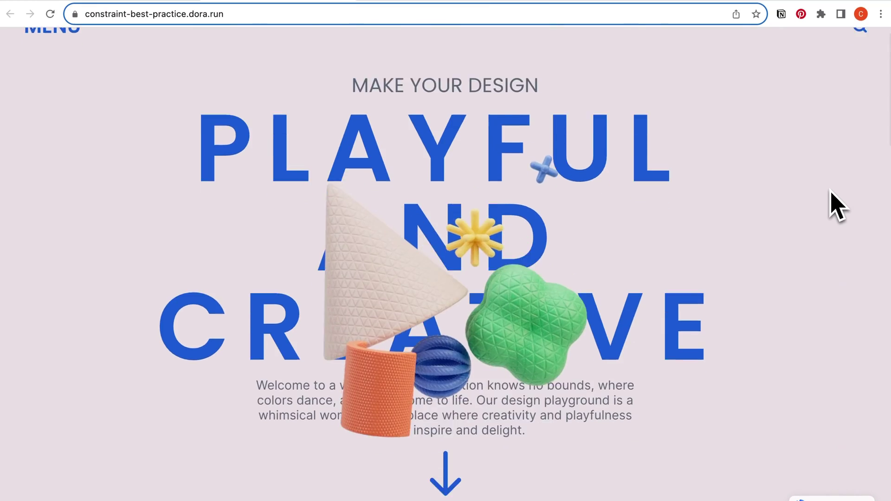
- Look through the published constraint-best-practice site from the hero section to the closing Have Fun section
scroll(831, 205, "down", 10)
scroll(831, 191, "down", 10)
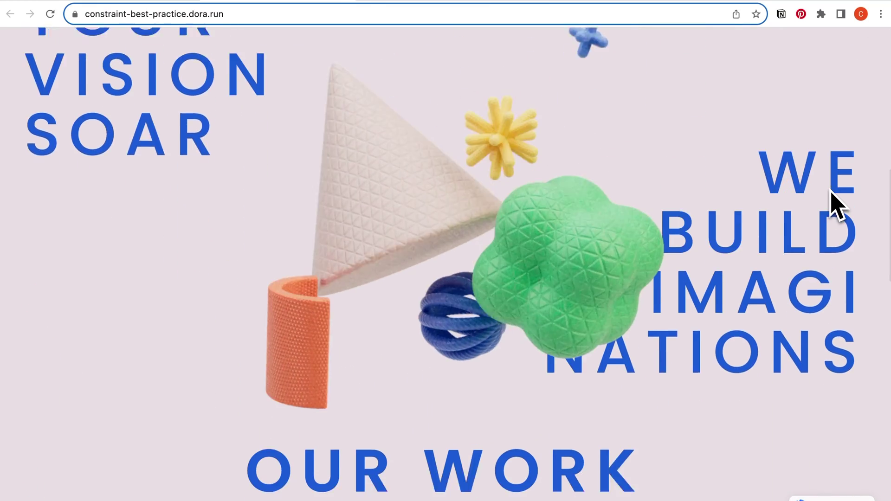
scroll(831, 191, "down", 10)
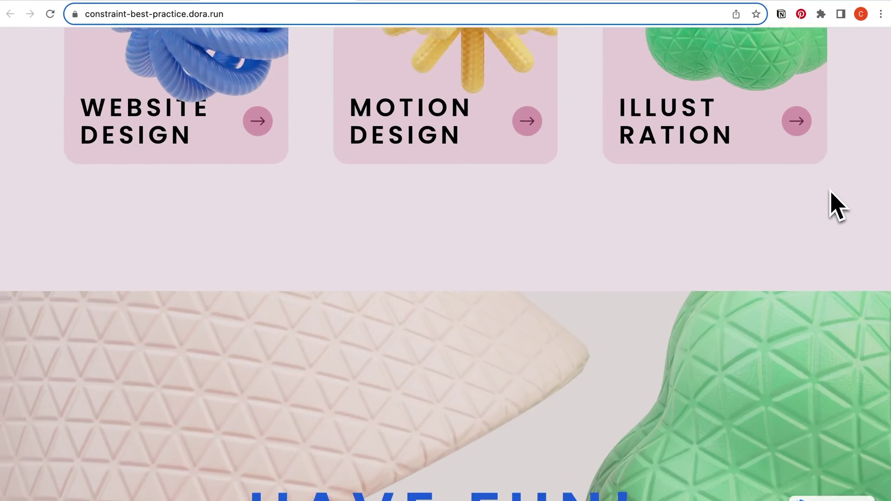
scroll(831, 191, "down", 2)
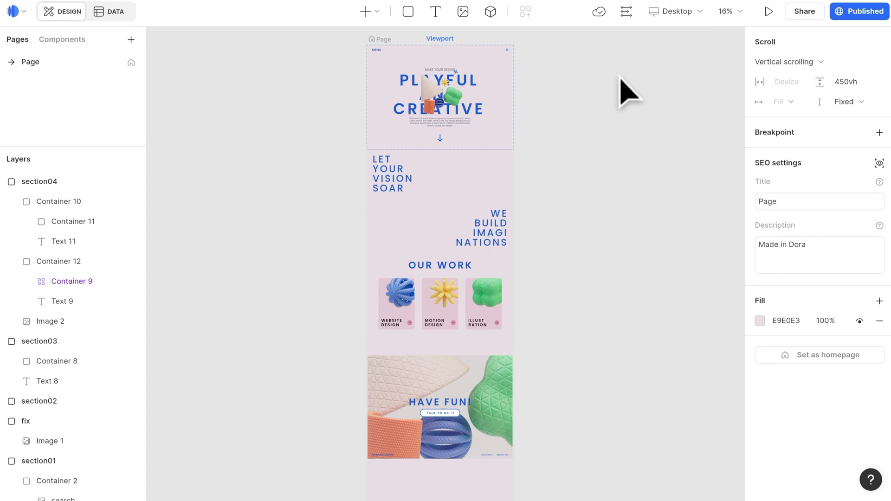
- Examine the size and constraint settings of each full-screen section in the finished page
left_click(499, 104)
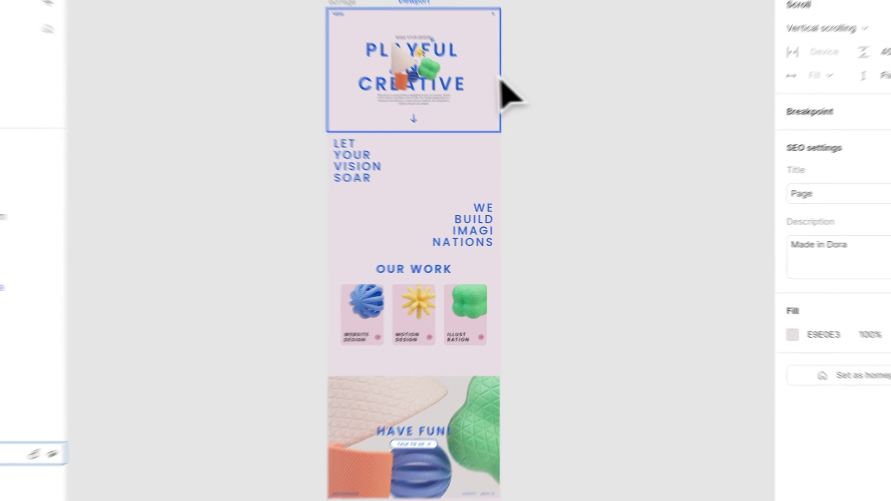
left_click(462, 153)
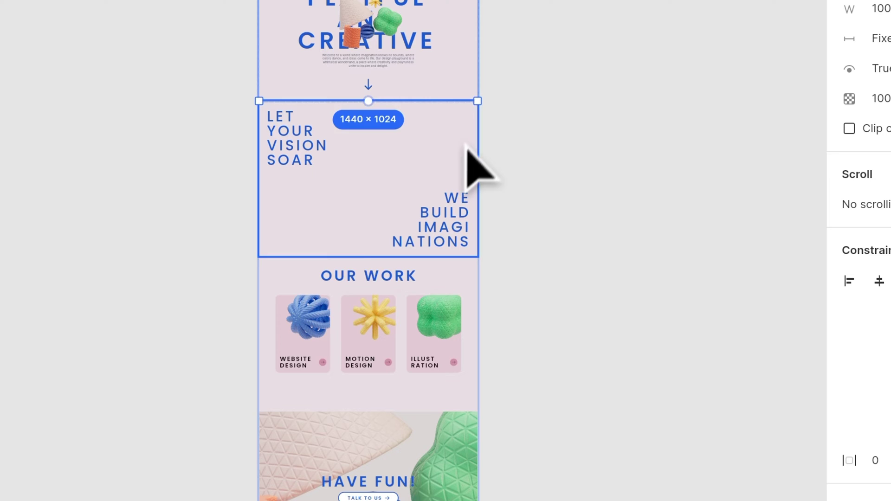
left_click(457, 281)
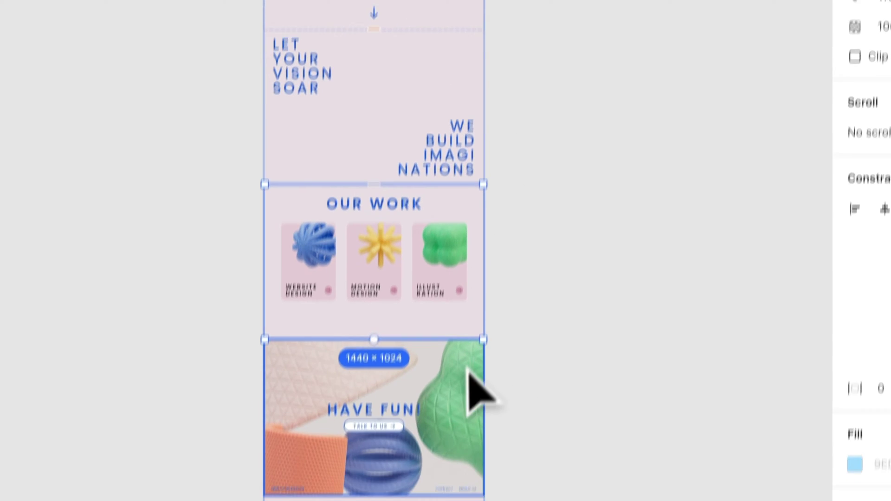
left_click(455, 468)
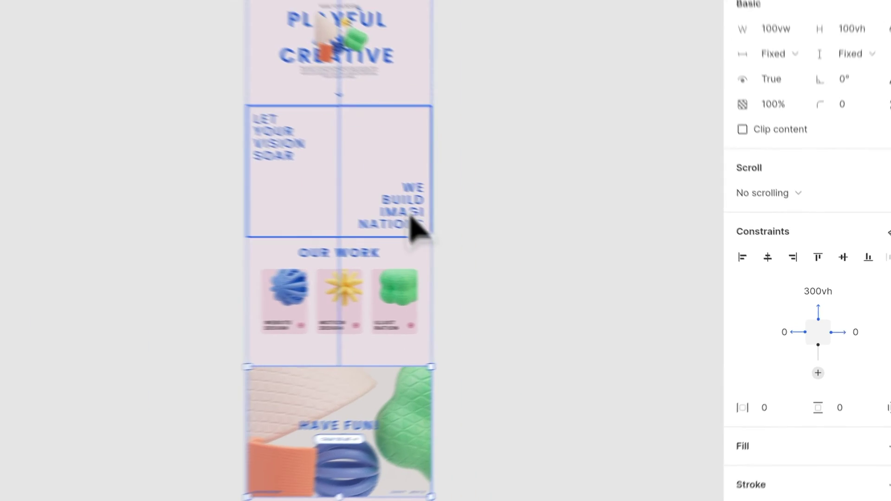
left_click(489, 217)
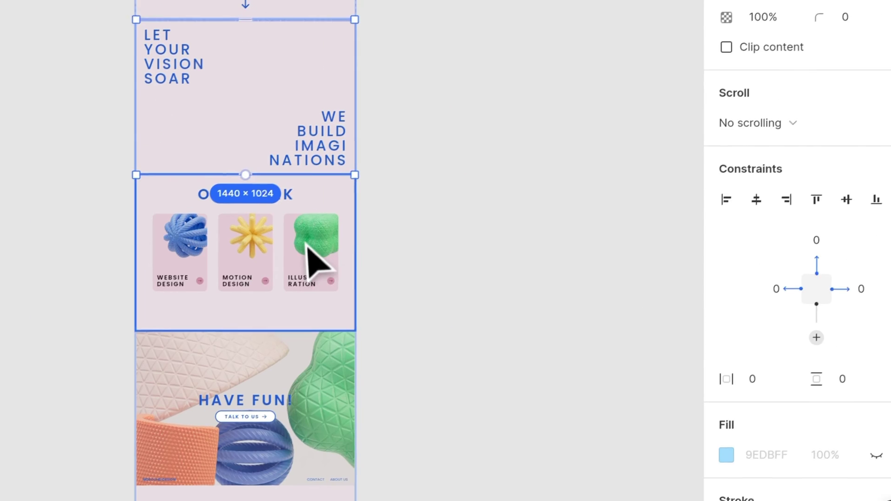
left_click(307, 244)
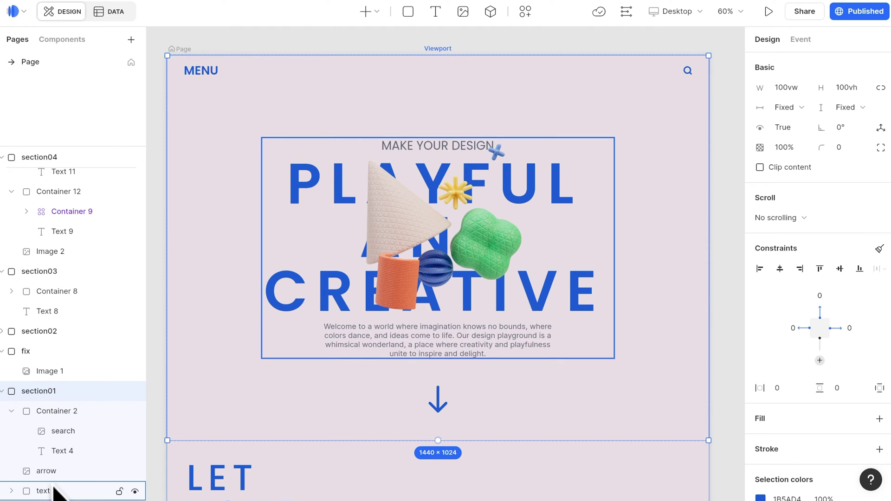
- Examine the constraints of the hero text container, the menu container and the Our Work section with its cards
left_click(54, 488)
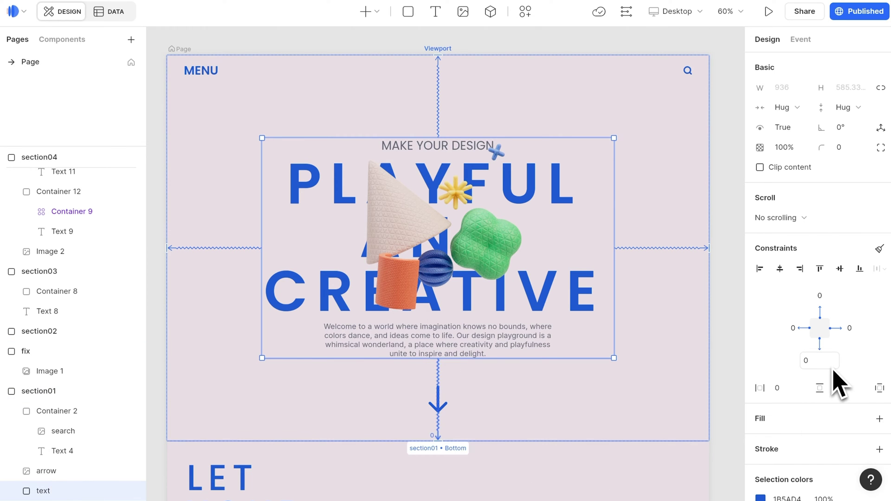
left_click(62, 412)
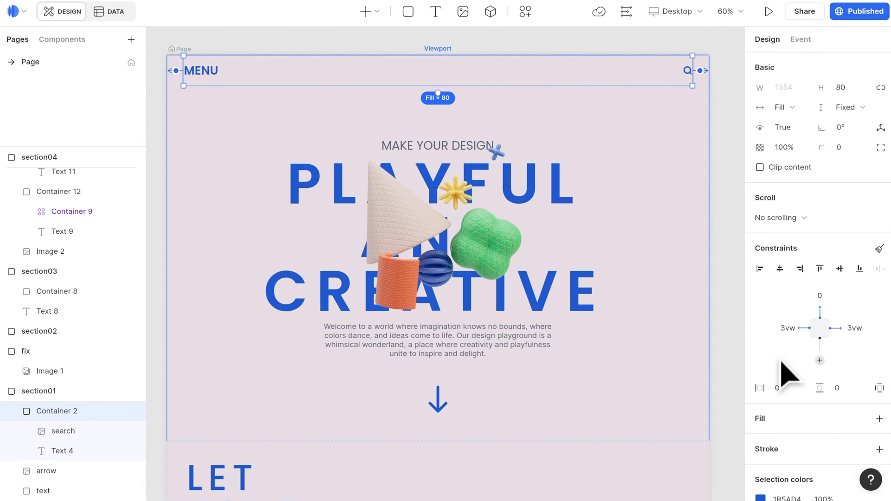
scroll(623, 298, "down", 15)
left_click(698, 186)
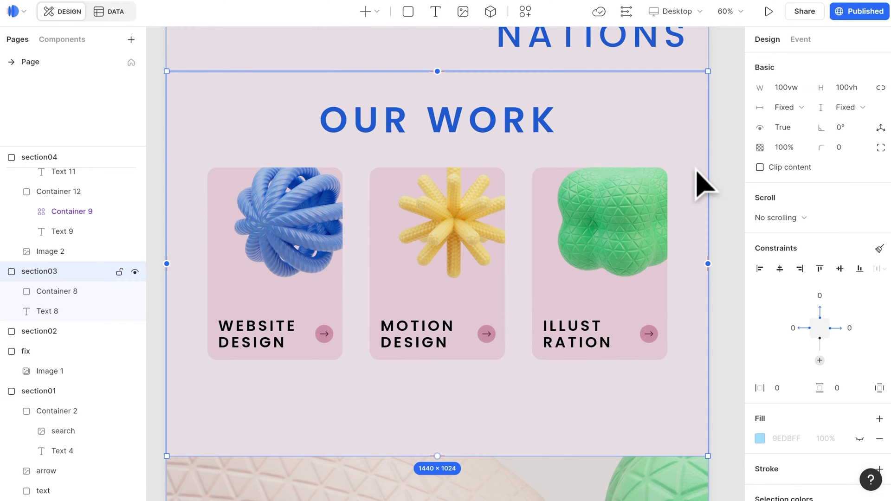
left_click(622, 257)
left_click(591, 260)
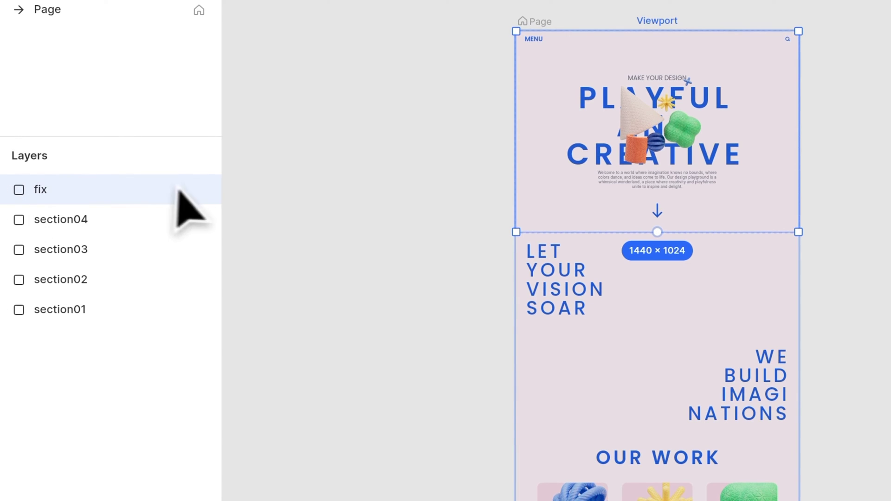
- Inspect the fix layer and preview its scroll driver by scrubbing the timeline back to -45
left_click(135, 182)
left_click(204, 191)
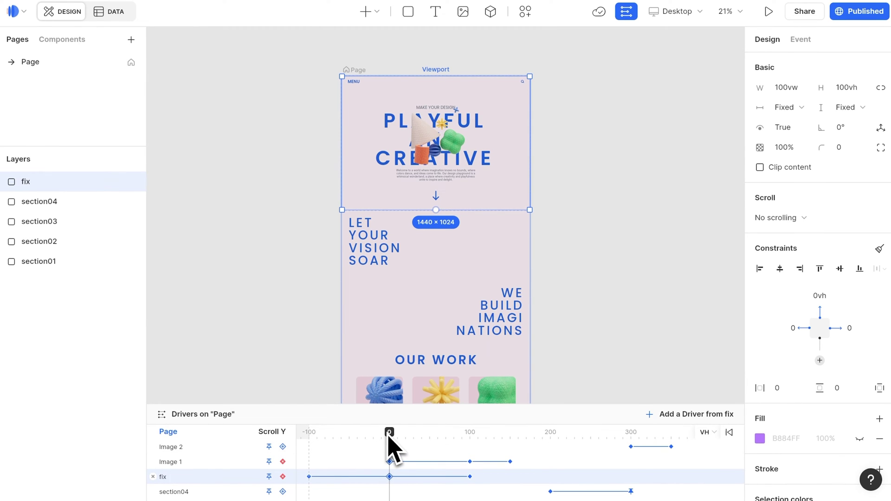
left_click_drag(388, 439, 358, 439)
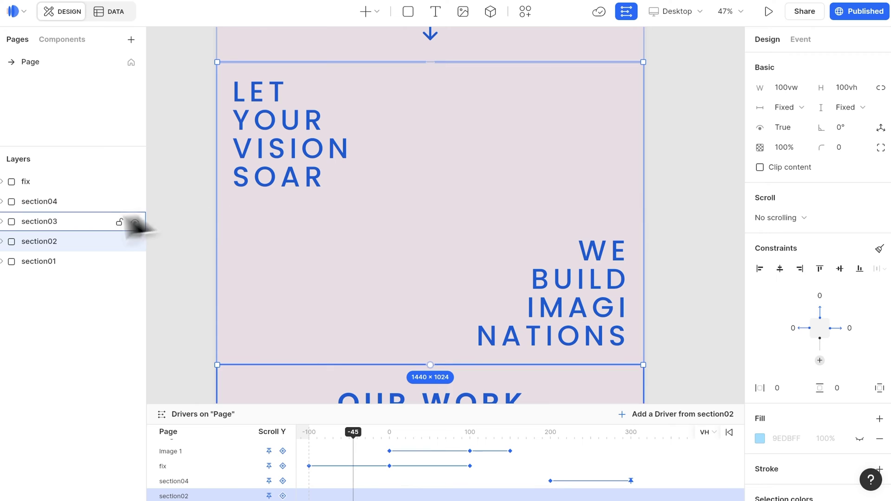
- Examine the constraints of the two text blocks in section02 and the card container in section03
left_click(2, 241)
left_click(69, 263)
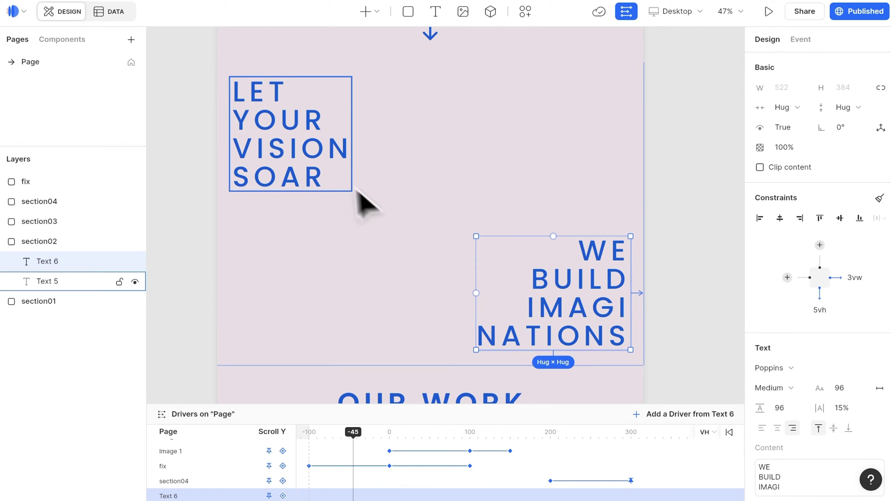
left_click(314, 175)
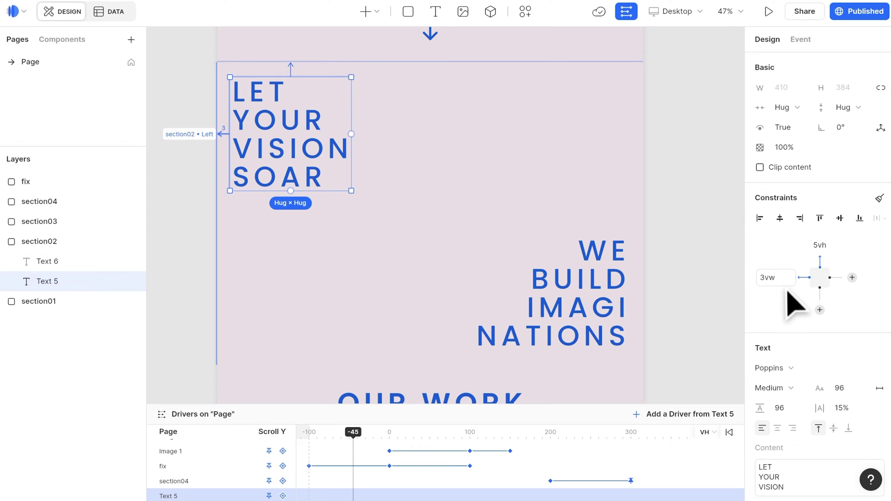
left_click(599, 307)
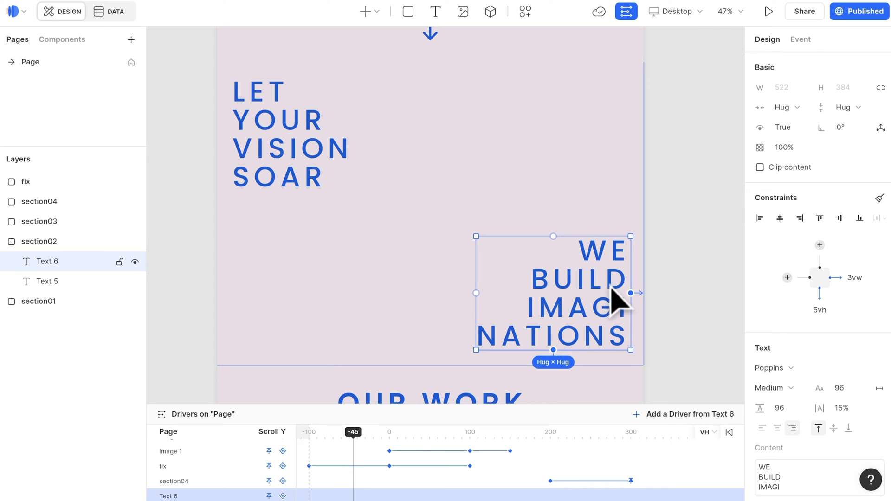
scroll(589, 225, "down", 5)
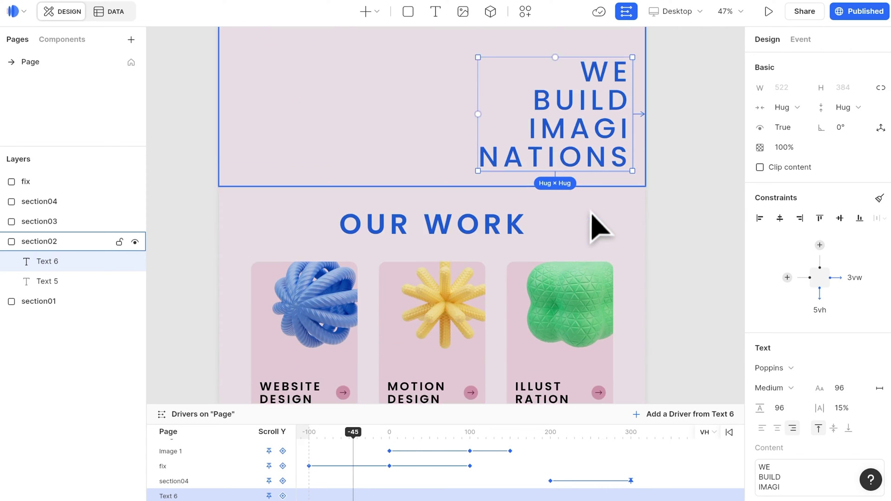
left_click(492, 179)
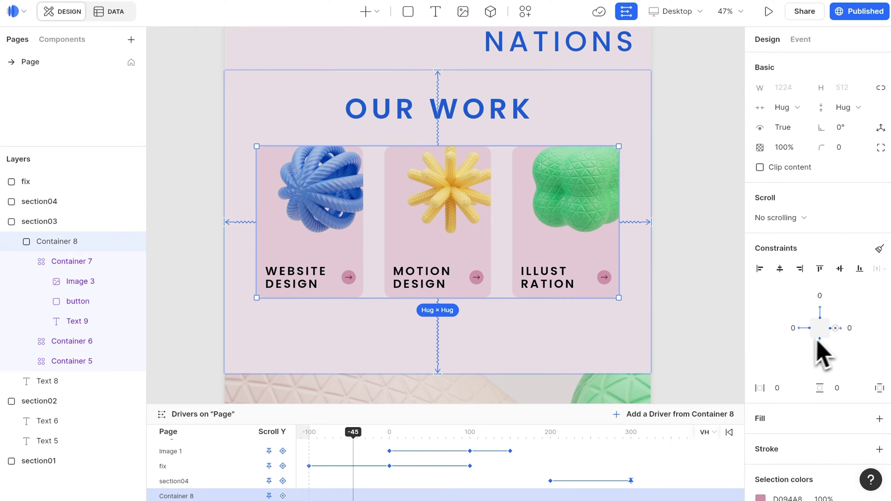
- Preview the page's scroll animation through to the end of the timeline and return the playhead to 0
left_click_drag(352, 431, 695, 439)
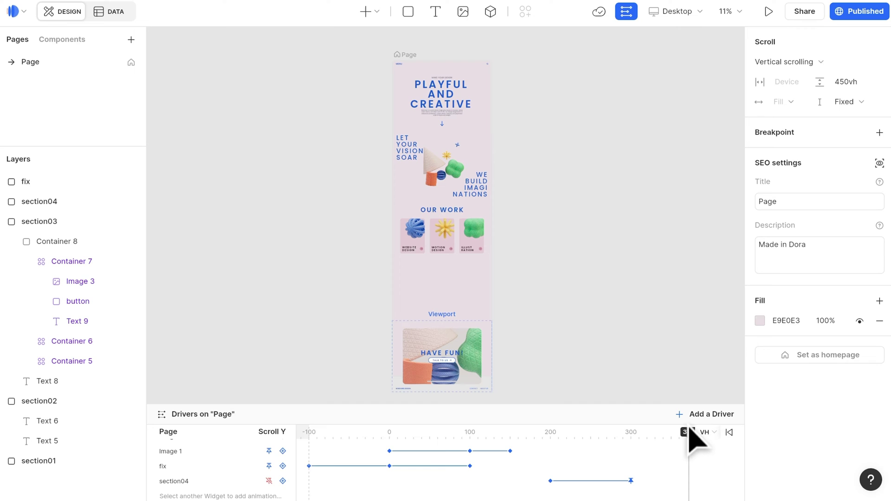
left_click(389, 432)
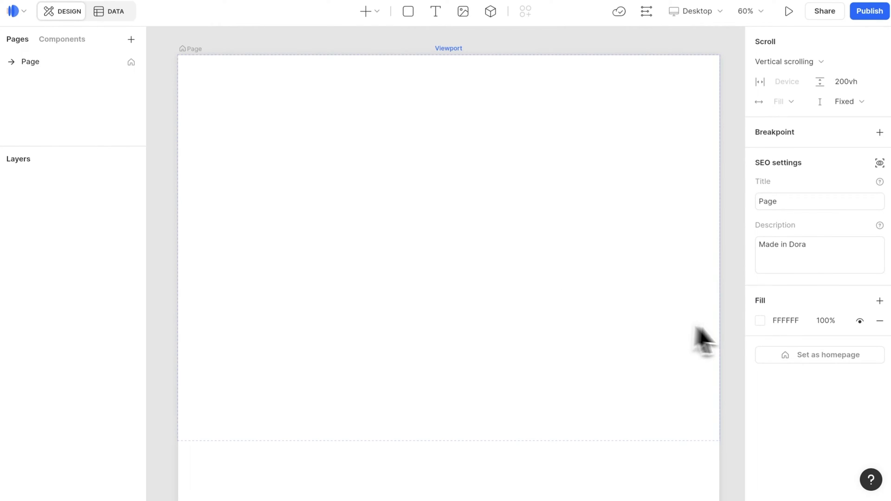
- Set the blank page's fill colour to E9E0E3
double_click(795, 321)
type("E9E0E3")
key("Return")
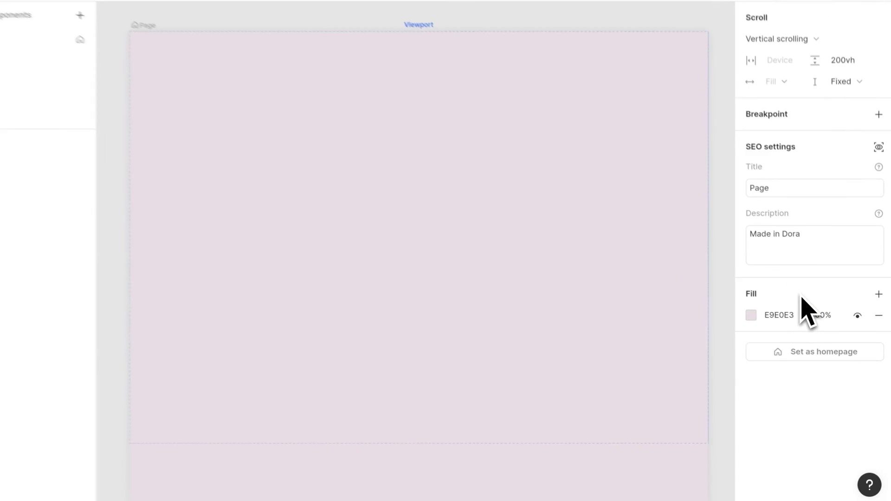
- Draw a container on the page and set its size to 100vw by 100vh
left_click(408, 11)
left_click_drag(211, 85, 617, 331)
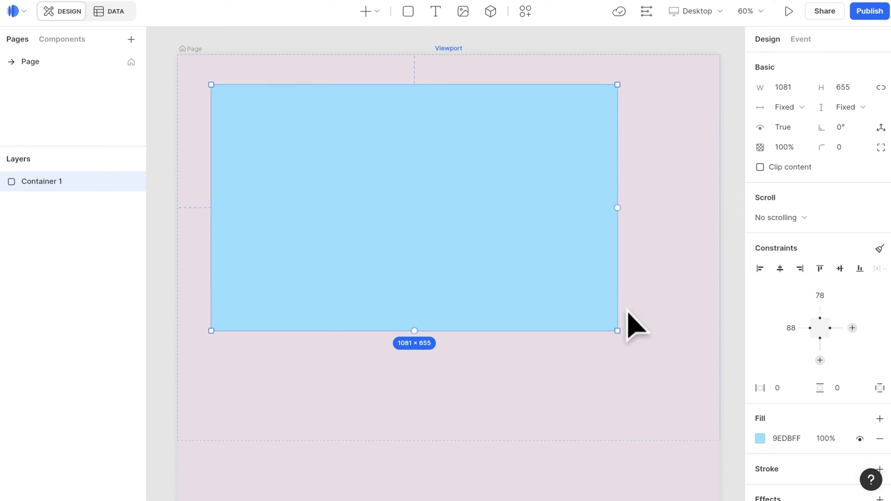
left_click(797, 89)
type("100vw")
left_click(841, 93)
type("1")
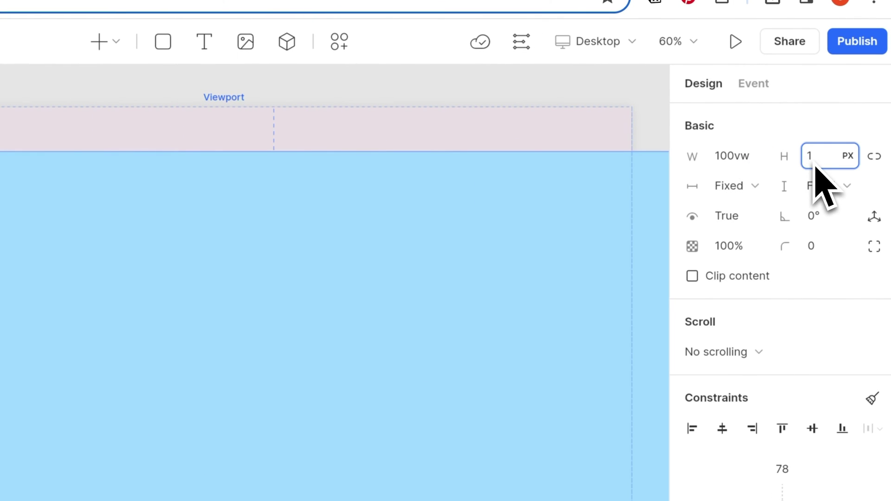
type("00vh")
key("Return")
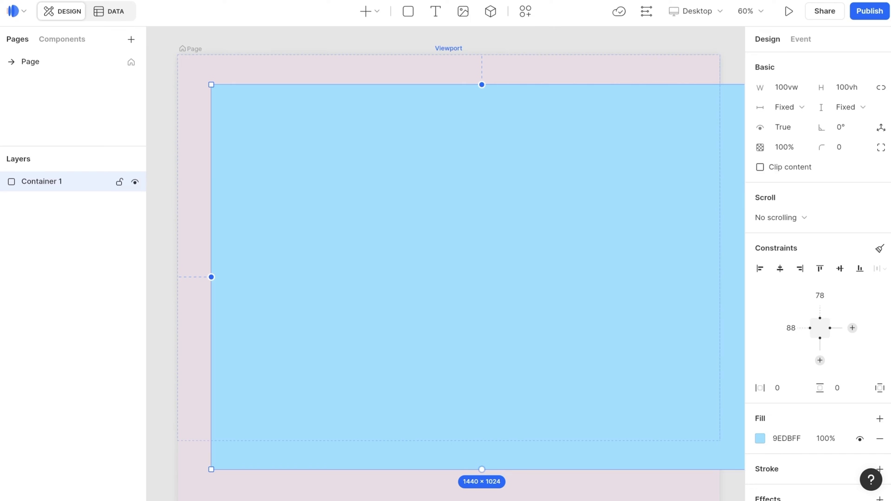
- Pin the container to the left and top edges of the page and hide its fill
left_click(760, 268)
left_click(820, 268)
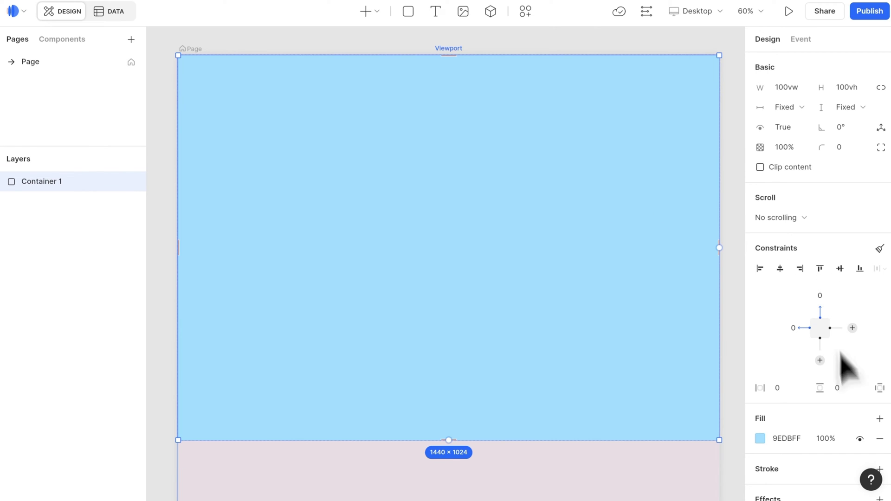
left_click(859, 439)
- Add the text "PLAYFUL AND CREATIVE" on three lines inside the container and set its width to 70vw
left_click(436, 10)
left_click(399, 212)
type("PLAYFUL AND CREATIVE")
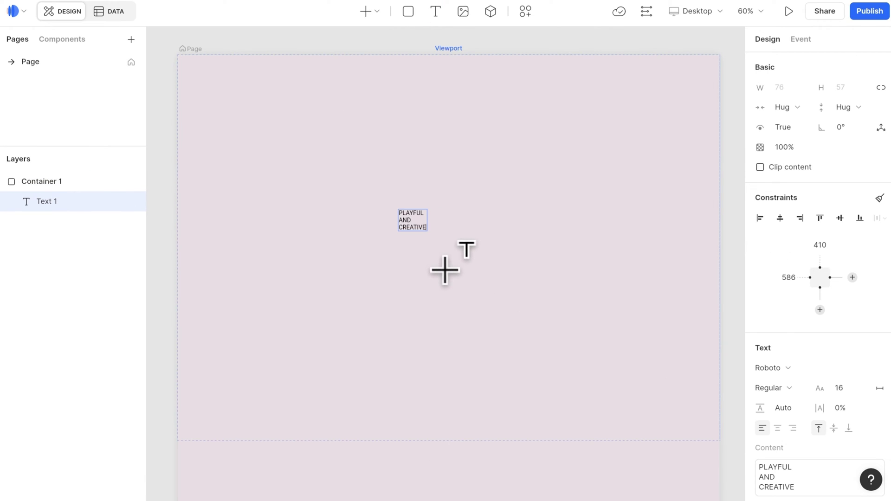
left_click(789, 87)
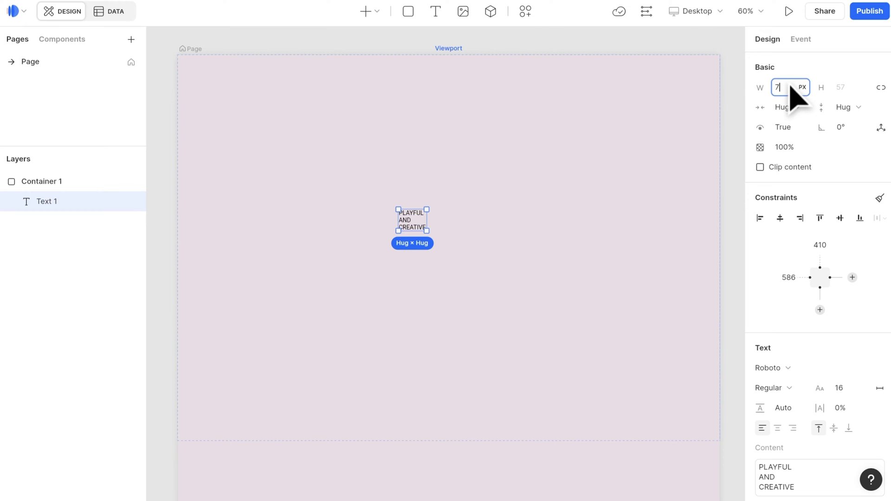
type("70vw")
key("Return")
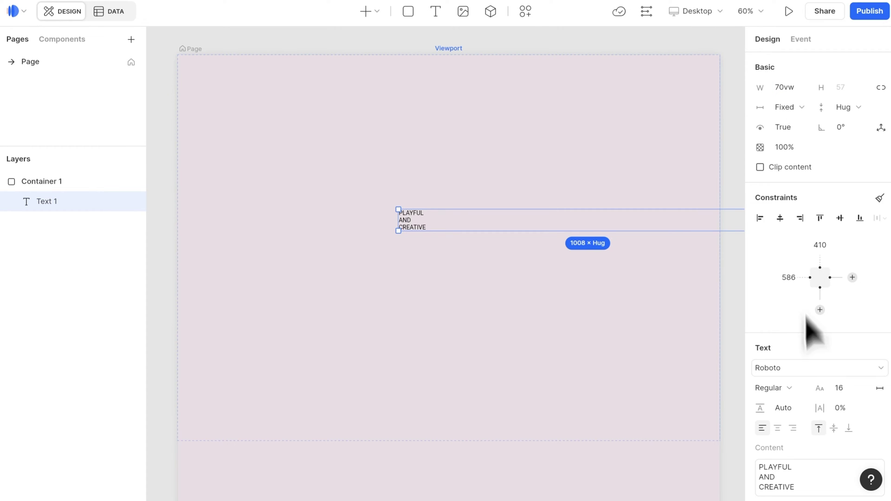
- Make the heading's font size automatic, then move it to the horizontal middle of the container with centred text alignment
left_click(880, 389)
left_click(856, 429)
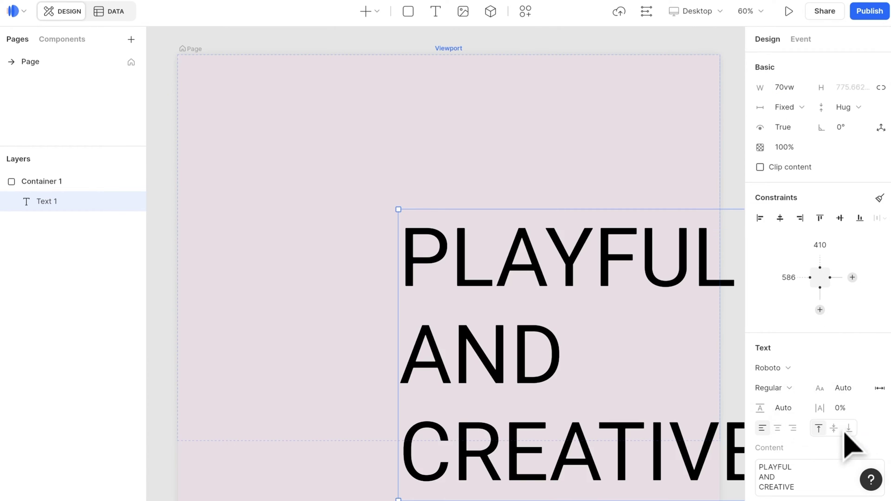
left_click_drag(414, 180, 463, 172)
left_click(777, 428)
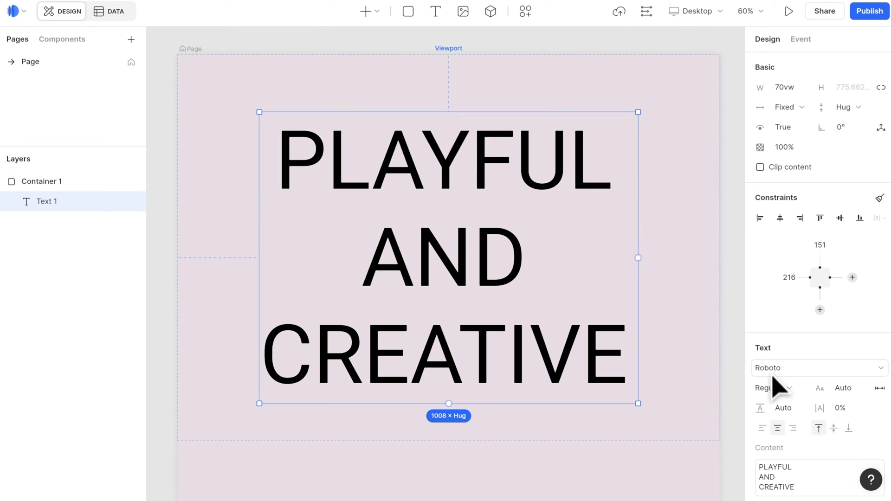
- Change the heading's font to Poppins and set its line height to 94%
left_click(772, 368)
type("poppins")
key("Return")
left_click(783, 407)
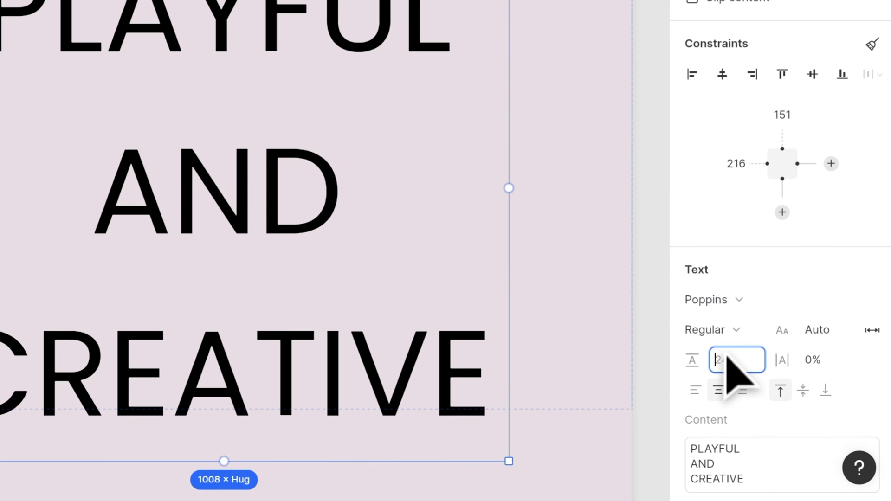
type("94")
key("Return")
- Set the heading's weight to SemiBold and its letter spacing to 15%
left_click(765, 387)
left_click(790, 427)
left_click(813, 359)
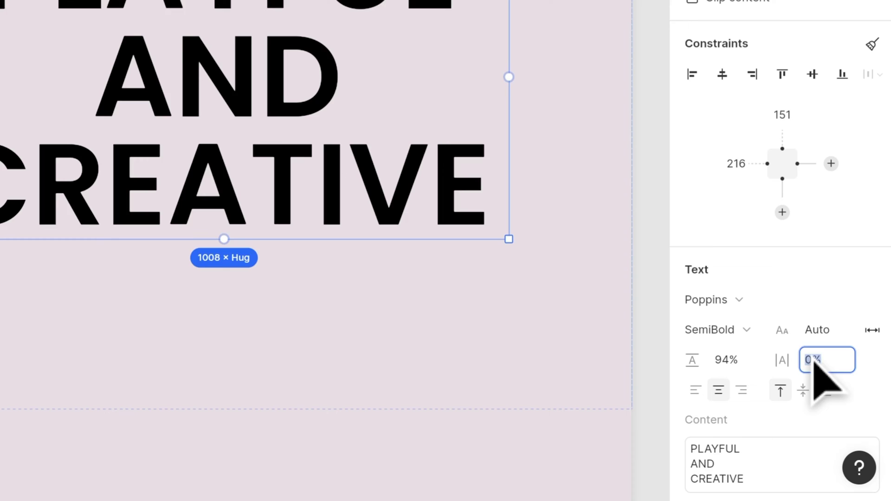
type("15")
key("Return")
- Set the heading's text colour to 1B5AD4
scroll(804, 350, "down", 6)
left_click(728, 323)
type("1B5AD4")
key("Return")
- Add a text box about 573 by 229 below the heading with the paragraph beginning "Welcome to a world where imagination knows no bounds"
left_click(435, 12)
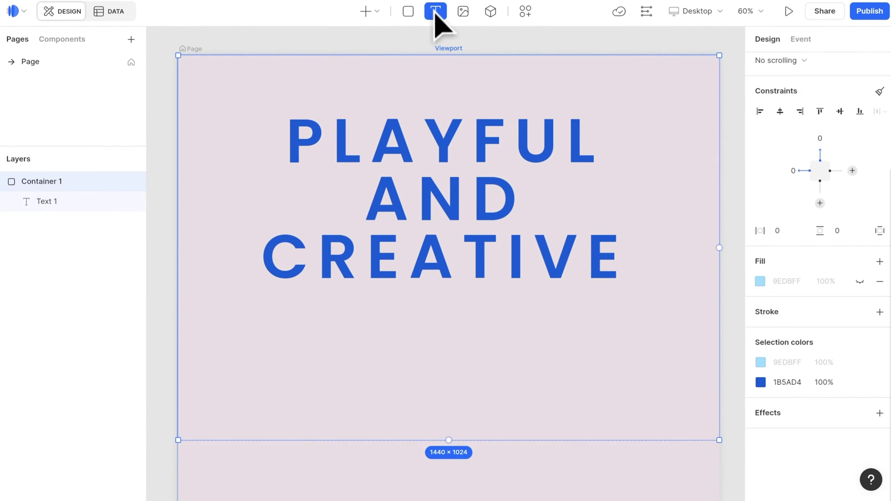
left_click_drag(349, 308, 564, 396)
type("Welcome to a world where imagination knows no bounds, where colors dance, and ideas come to life. Our design playground is a whimsical wonderland, a place where creativity and playfulness unite to inspire and delight.")
- Set the paragraph's text colour to 5D6575 and its font to Inter
key("ctrl+a")
left_click(746, 417)
type("5d6575")
key("Return")
left_click(744, 117)
type("Inter")
key("Return")
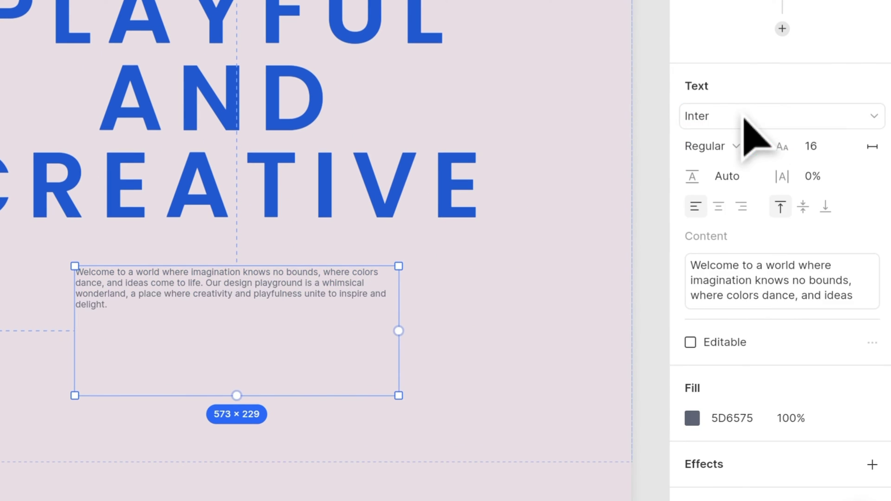
- Set the paragraph's font size to 20 and its line height to 24
left_click(821, 147)
type("20")
left_click(728, 177)
type("24")
key("Return")
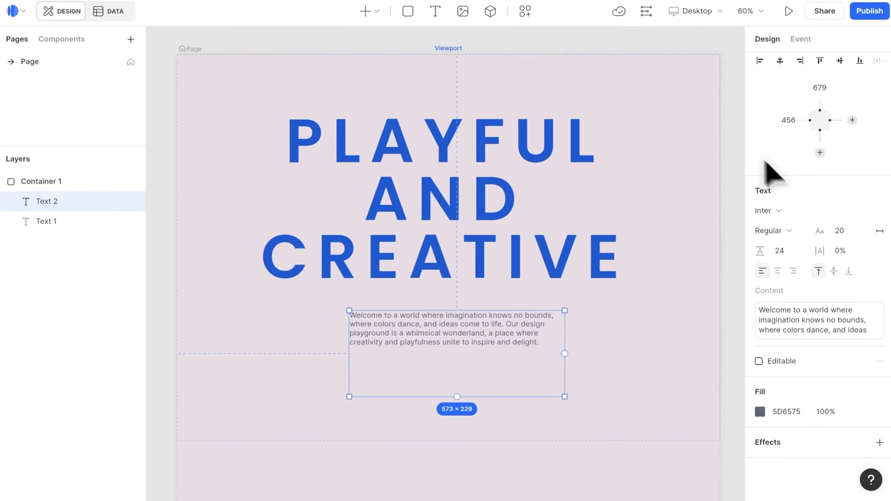
- Set the width of the paragraph's text box to 45vw
scroll(764, 161, "up", 3)
left_click(782, 88)
type("45vw")
key("Return")
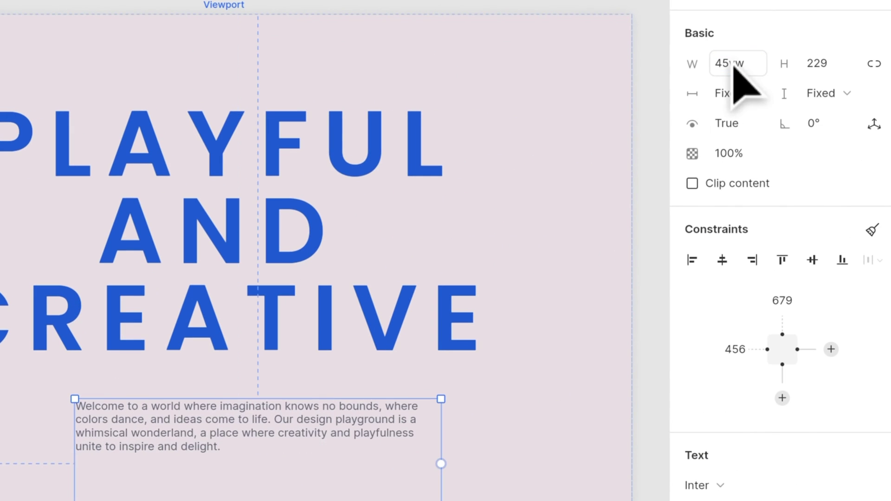
- Make the paragraph box's height hug its contents and centre its text alignment
left_click(863, 88)
left_click(847, 107)
left_click(840, 162)
left_click(777, 427)
- Constrain the paragraph's top edge to the bottom of the heading at a distance of 10
left_click_drag(258, 200, 225, 176)
left_click(783, 114)
type("10")
key("Return")
- Add the text "MAKE YOUR DESIGN" above the heading in Poppins, with font size 32 and line height 40
left_click(435, 12)
left_click(383, 89)
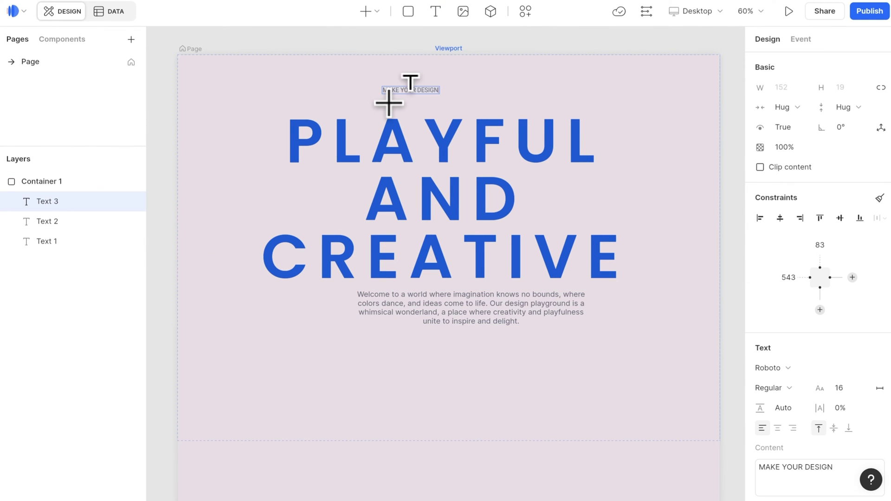
left_click(847, 387)
type("32")
left_click(793, 407)
type("40")
key("Return")
left_click(786, 366)
type("POPPINS")
key("Return")
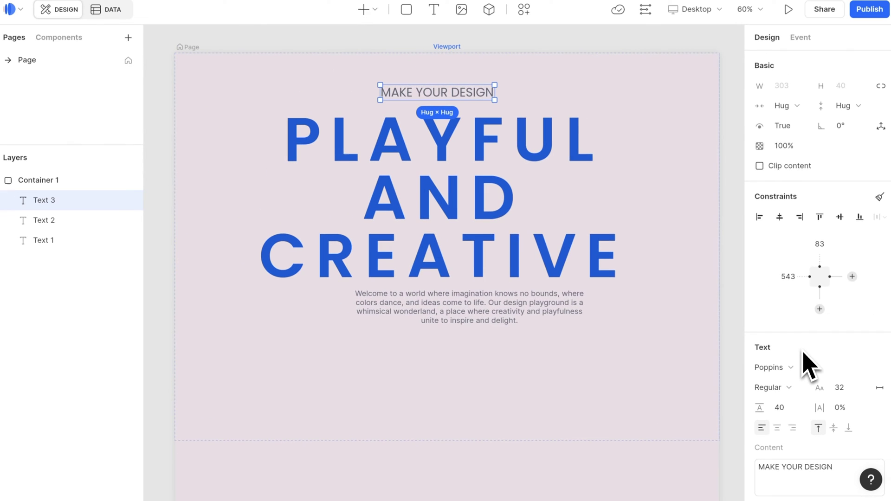
- Constrain the bottom of the "MAKE YOUR DESIGN" text to the heading's top edge at a distance of 10
scroll(807, 367, "down", 3)
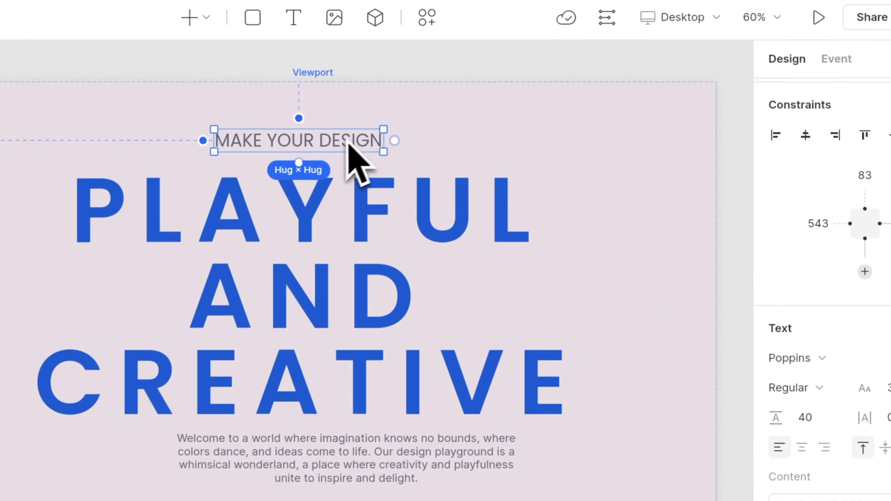
left_click_drag(299, 163, 308, 165)
left_click(865, 271)
type("10")
key("Return")
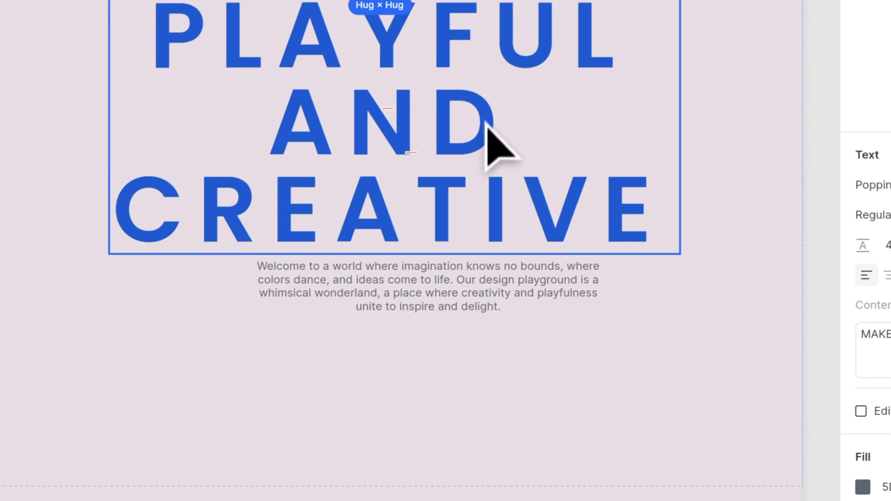
- Wrap the "MAKE YOUR DESIGN" line, the heading and the paragraph in a new container
left_click(484, 125, "shift")
left_click(457, 274, "shift")
right_click(437, 144)
left_click(563, 327)
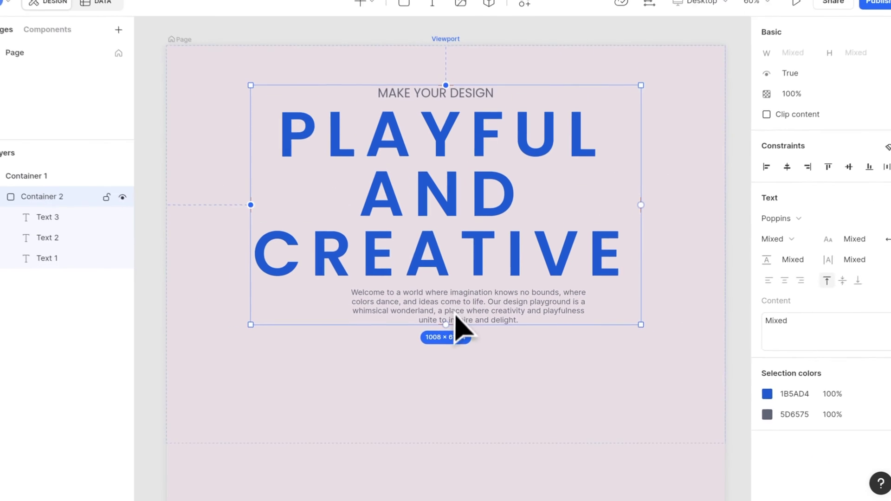
- Centre the paragraph, the heading and the "MAKE YOUR DESIGN" line horizontally within their new container
double_click(455, 314)
left_click(780, 218)
left_click(586, 202)
left_click(781, 218)
left_click(477, 94)
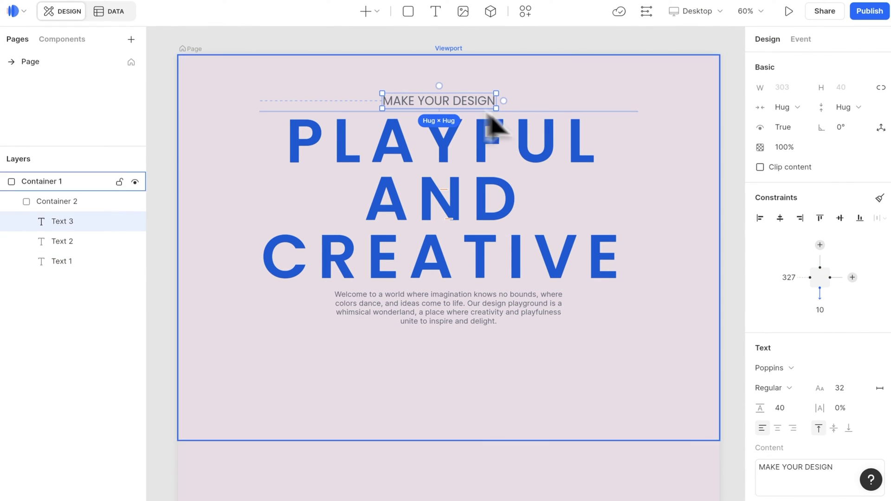
left_click(780, 218)
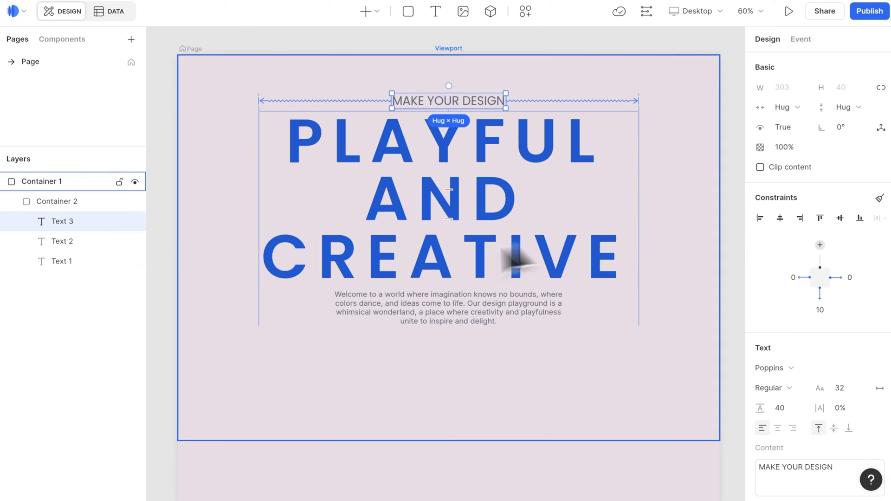
- Rename the text container as TEXT and centre it horizontally and vertically in Container 1
double_click(66, 201)
type("TEXT")
key("Return")
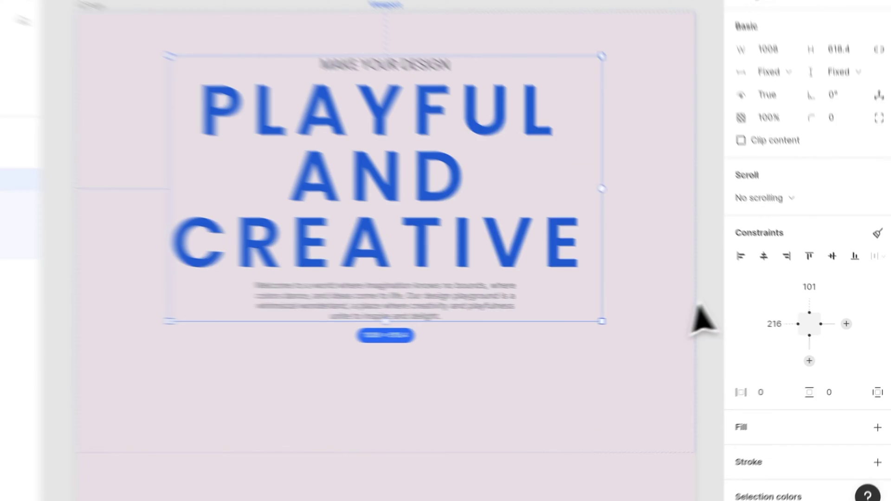
left_click(763, 256)
left_click(832, 256)
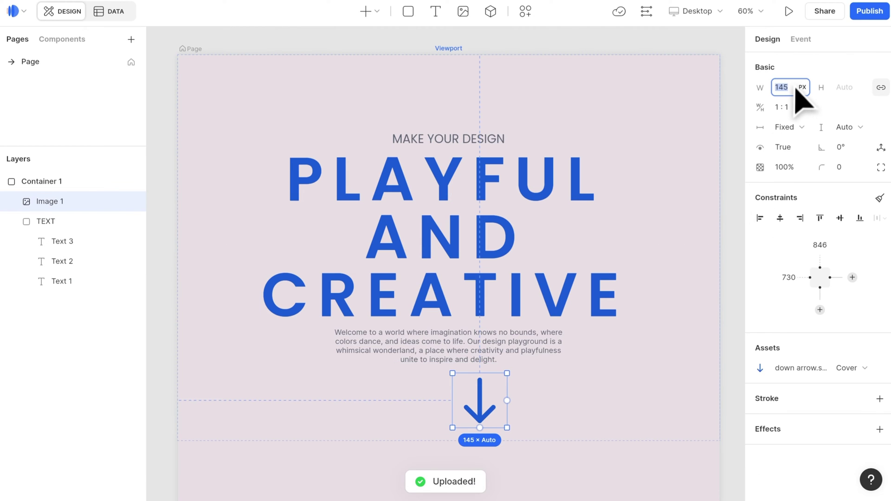
- Set the width of the down arrow image to 6vw
type("6")
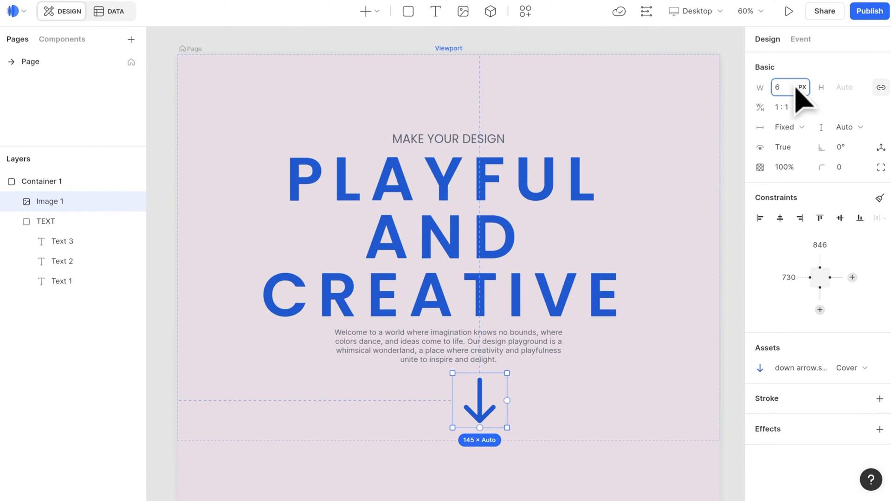
type("vw")
key("Return")
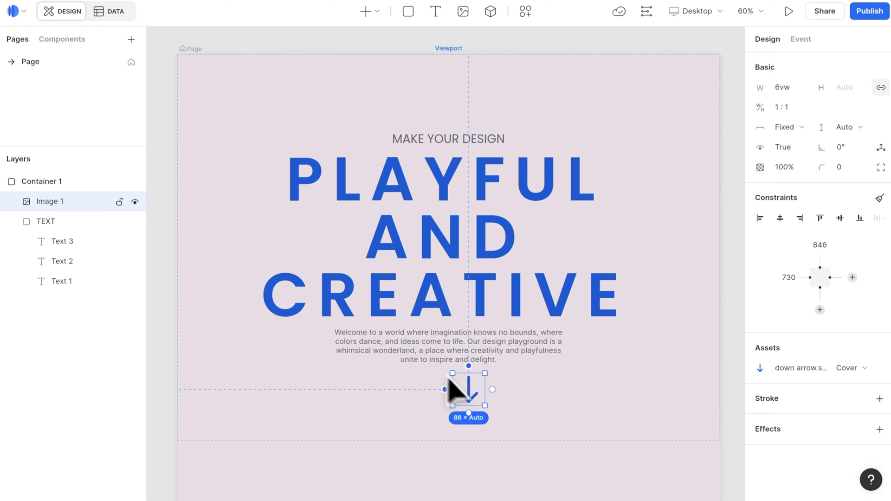
- Constrain the down arrow between the TEXT container's bottom and the hero section's bottom edge, and centre it horizontally
mouse_move(453, 374)
left_mouse_down()
mouse_move(482, 370)
mouse_move(449, 364)
left_mouse_up()
left_click_drag(452, 421, 449, 439)
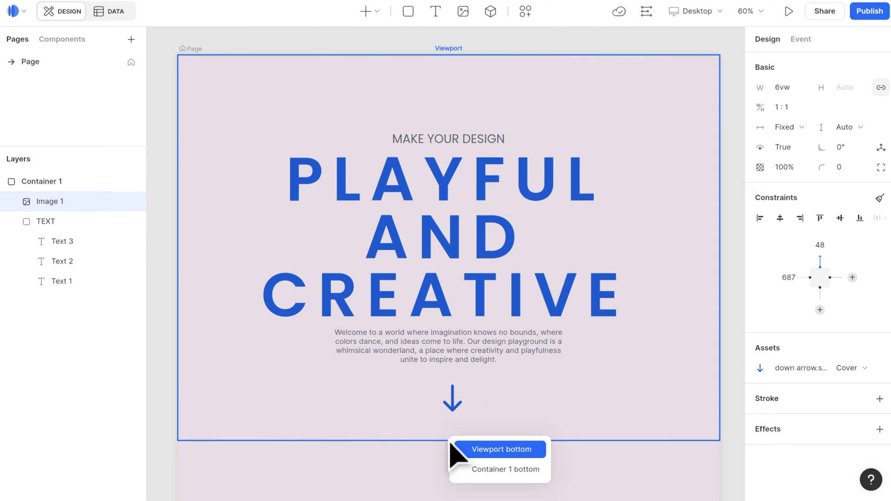
left_click(477, 414)
left_click(780, 218)
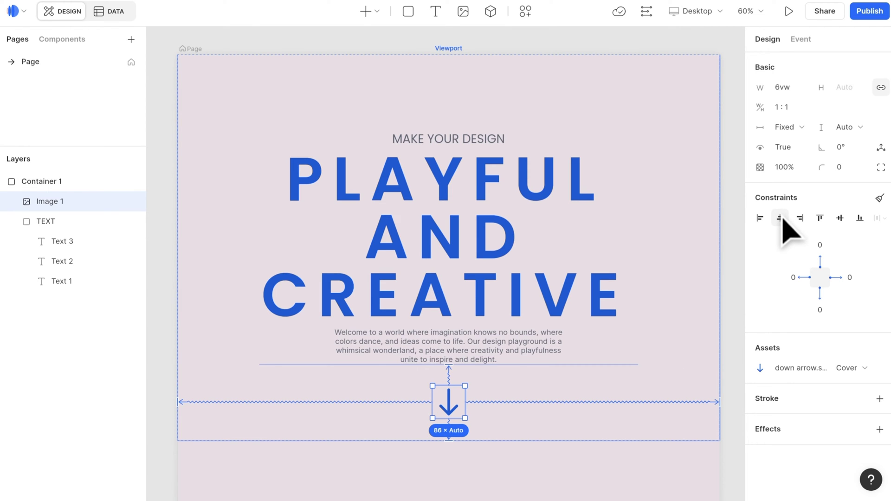
- Add a "MENU" text with font size 32 and 0% letter spacing, and place it in the hero's upper-left corner
key("t")
left_click(250, 87)
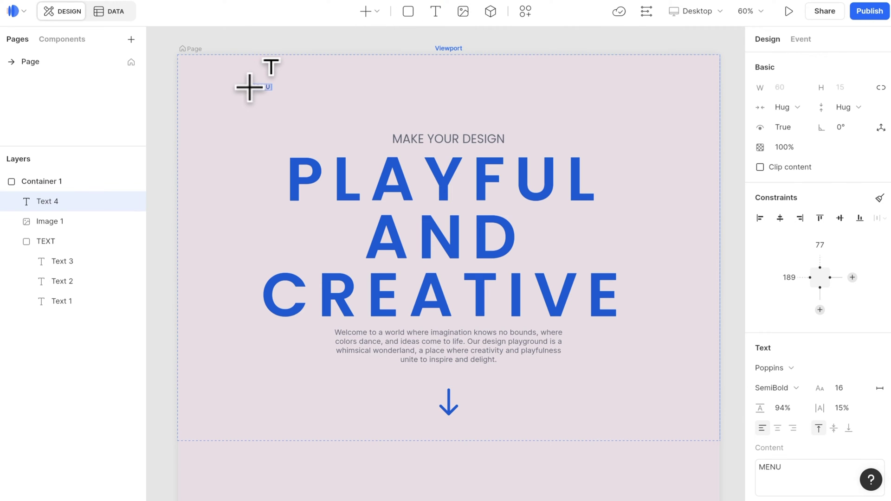
left_click(840, 389)
type("32")
left_click(844, 408)
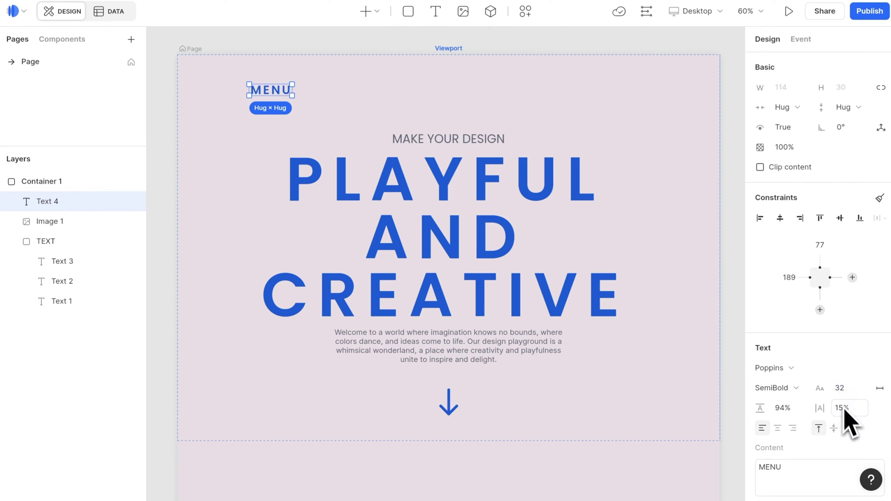
left_click_drag(266, 89, 210, 72)
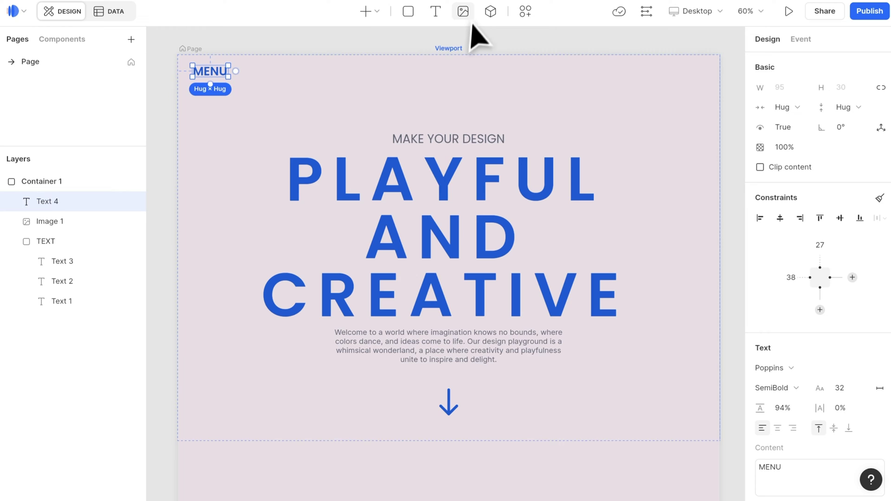
- Insert the search.svg image, 24 px wide, near the top centre of the hero section
left_click(463, 11)
left_click(459, 83)
left_click_drag(682, 351, 681, 353)
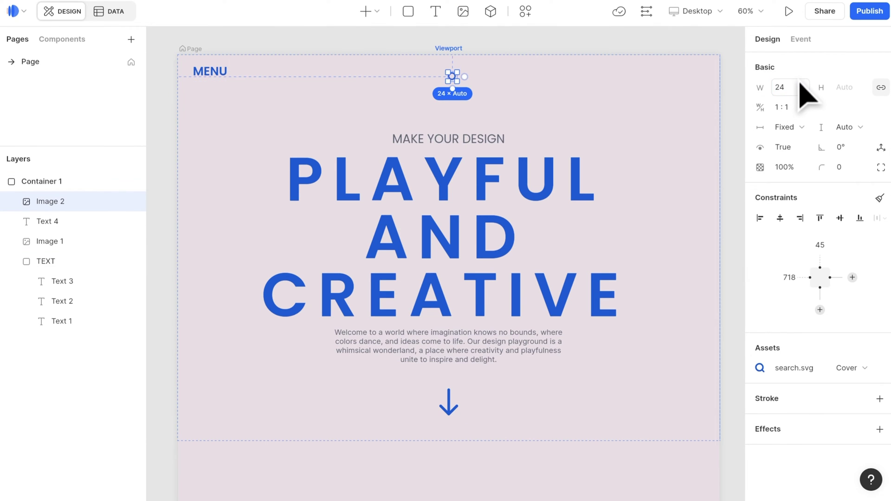
- Wrap MENU and the search icon in a container, pinning MENU to its left edge and the icon to its right, both vertically centred
left_click(212, 72, "shift")
right_click(218, 76)
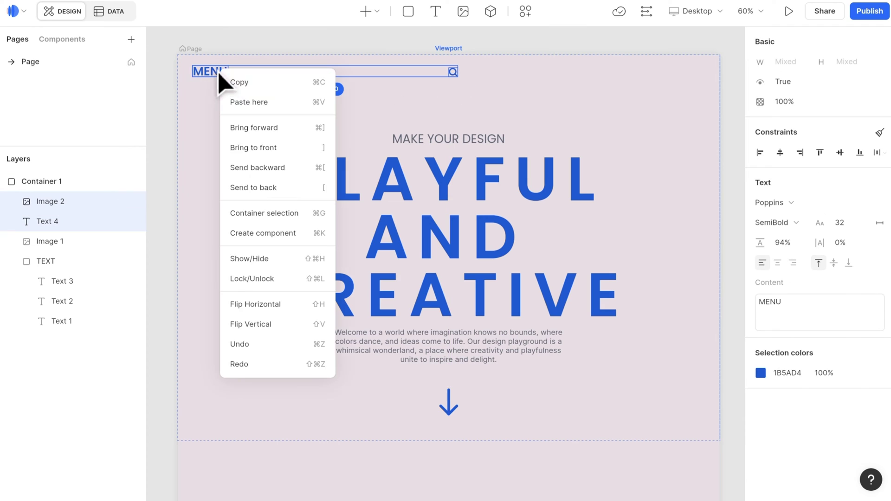
left_click(285, 212)
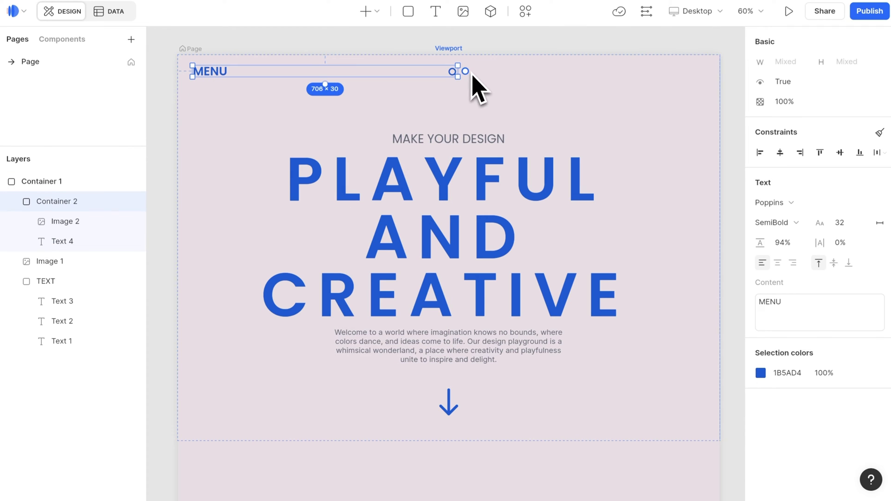
left_click(456, 73)
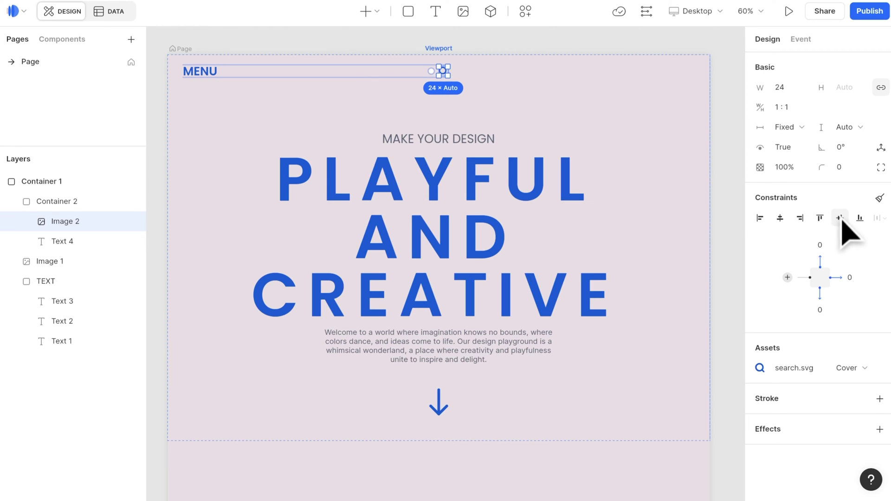
left_click(79, 239)
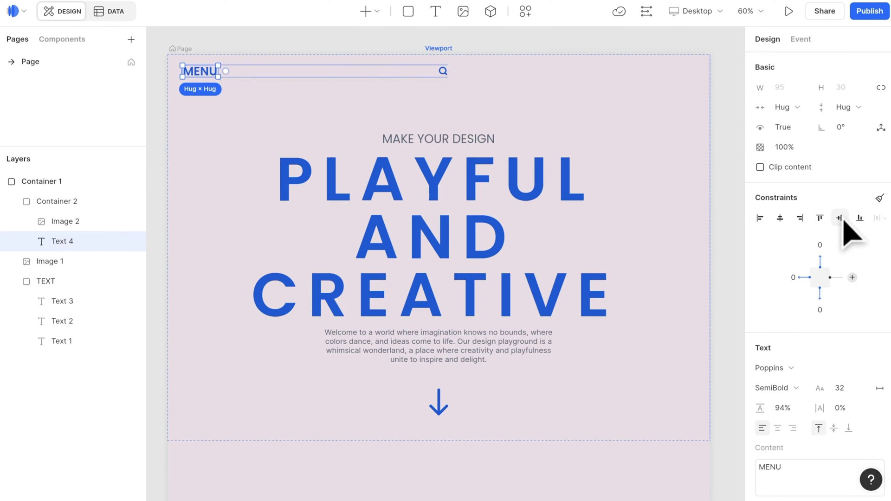
- Set the menu container's height to 80 px and make its width fill the available space
left_click(95, 204)
left_click(844, 86)
type("80")
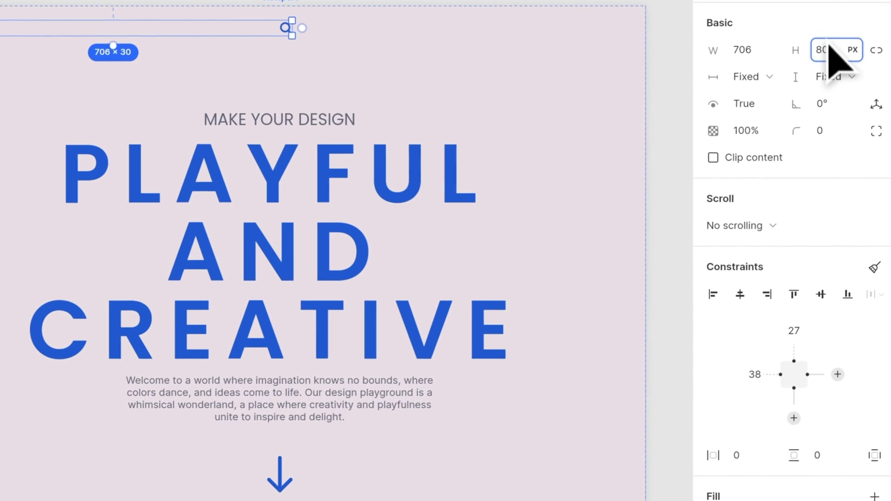
key("Return")
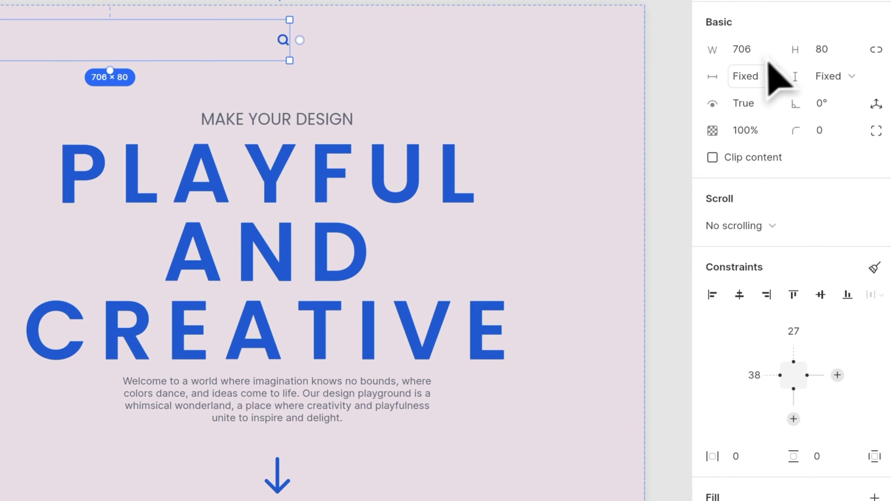
left_click(753, 76)
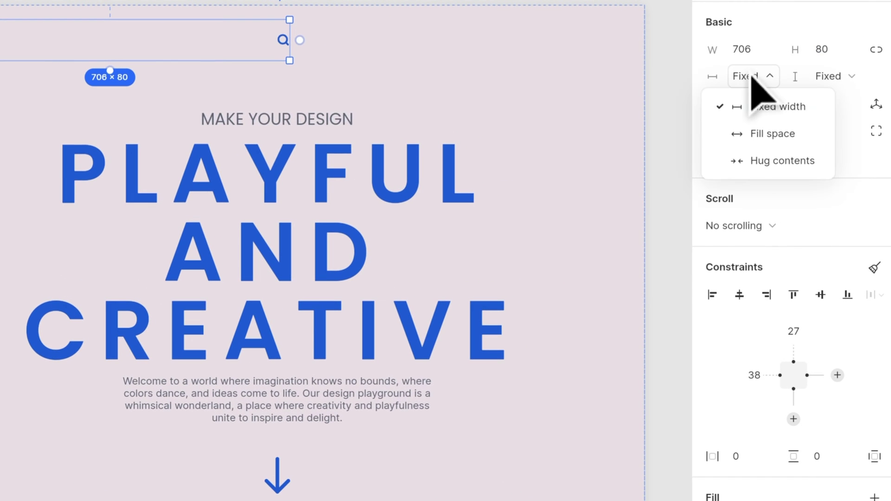
left_click(776, 134)
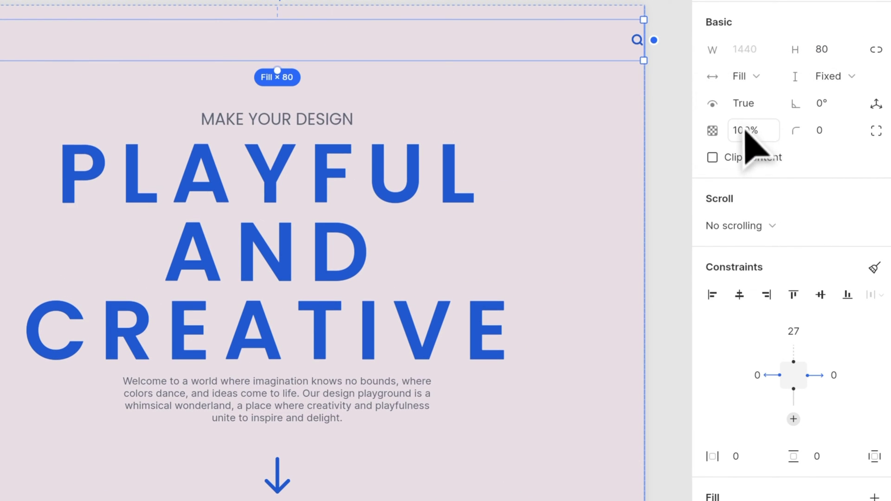
- Set the menu container's right and left constraint distances to 3vw and place it at the hero's top edge
left_click(833, 374)
type("3v")
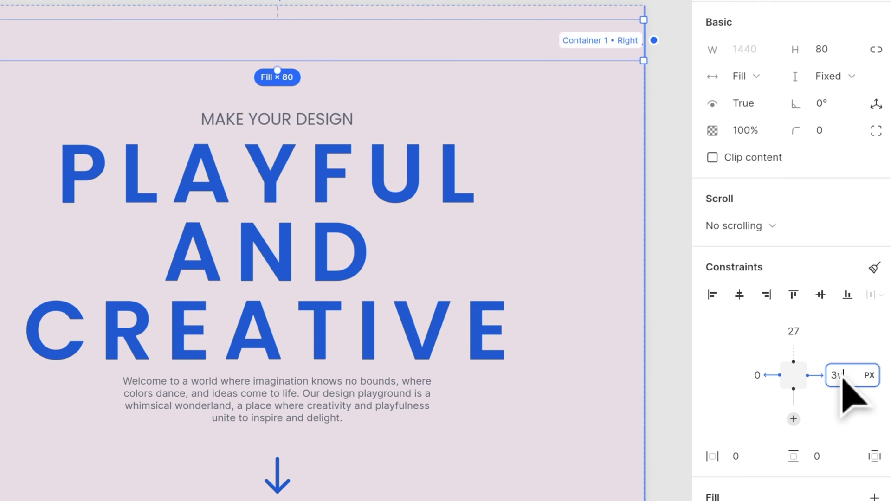
type("w")
key("Return")
left_click(748, 379)
type("3")
type("vw")
key("Return")
left_click(727, 320)
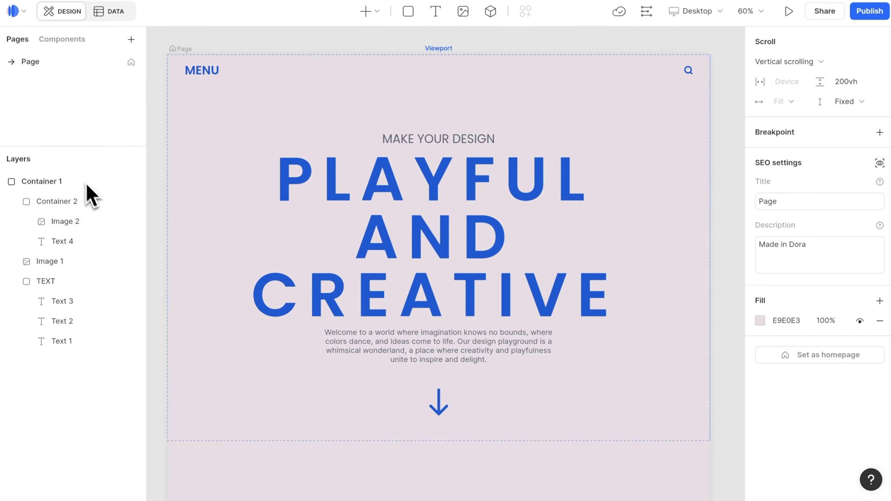
- Lock and hide Container 1, and draw a new container about 1363 by 957 over the viewport
left_click(120, 179)
left_click(134, 181)
left_click(408, 12)
mouse_move(181, 64)
left_mouse_down()
mouse_move(519, 288)
mouse_move(693, 423)
left_mouse_up()
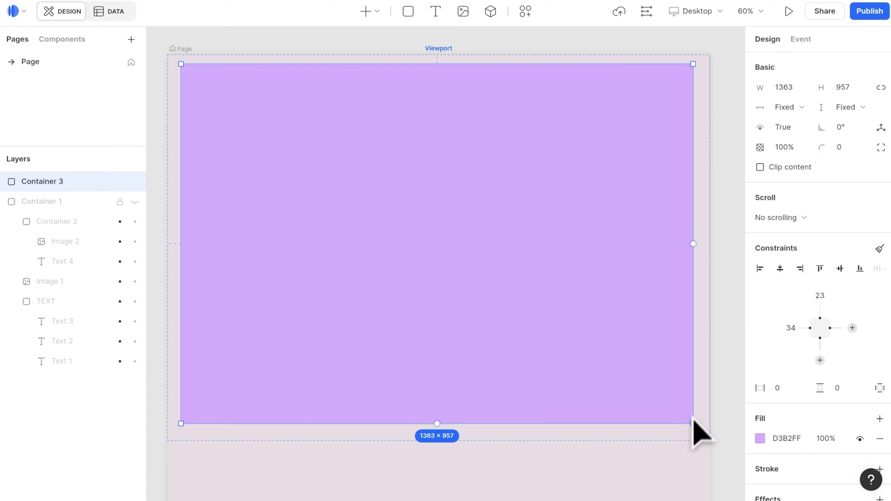
- Set the new container's width to 100vw and its height to 100vh
type("00vw")
key("Return")
left_click(850, 87)
type("100vh")
key("Return")
- Set the new container's fill opacity to 0% and align it with the viewport's upper-left corner at 0, 0
left_click(828, 441)
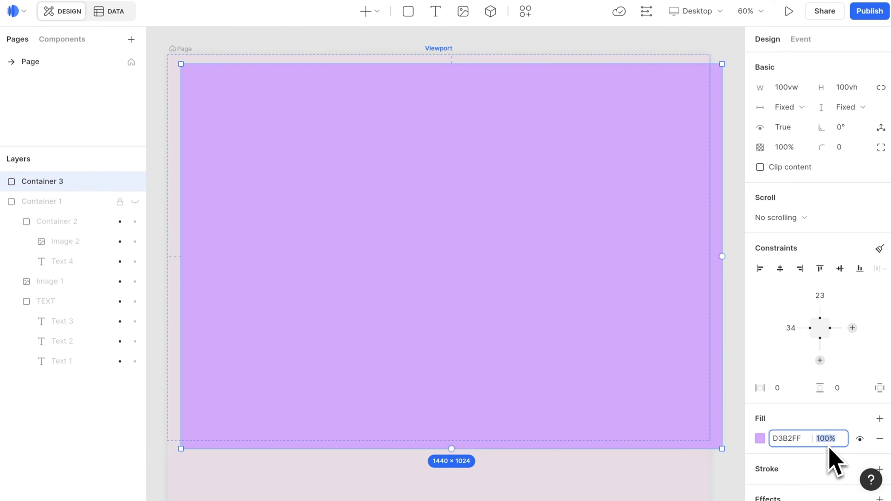
type("0")
key("Return")
left_click_drag(589, 107, 576, 114)
left_click_drag(437, 84, 441, 72)
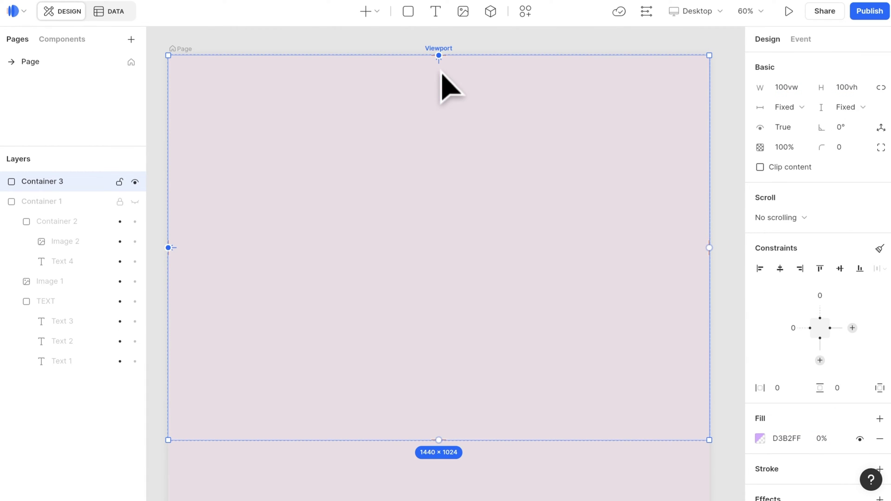
- Insert a 1:1 image 45vw wide in the container, using all the rendersequence PNG frames as an image sequence named "sequence"
left_click(462, 12)
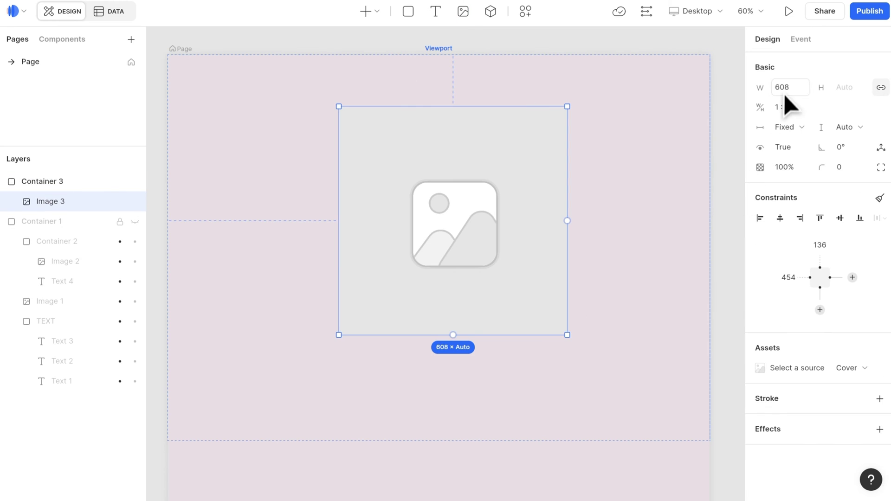
left_click(754, 371)
left_click(659, 481)
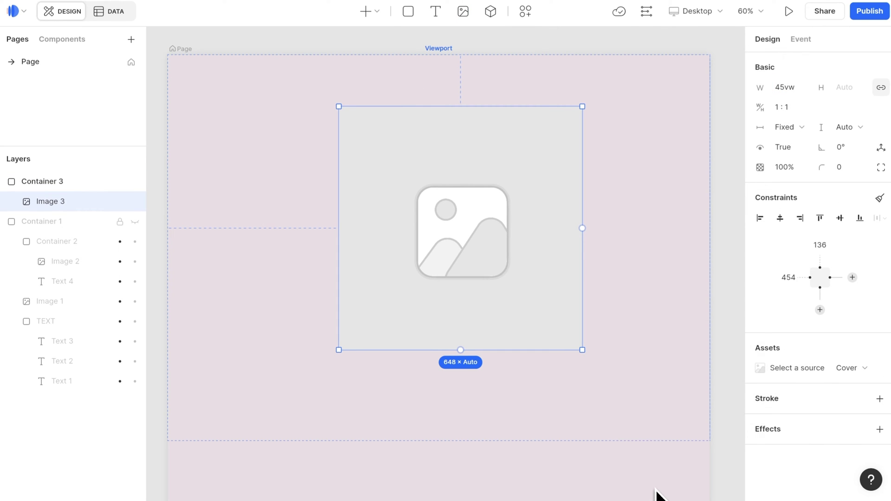
left_click(510, 20)
left_click(510, 33)
double_click(347, 200)
key("super+a")
left_click(785, 425)
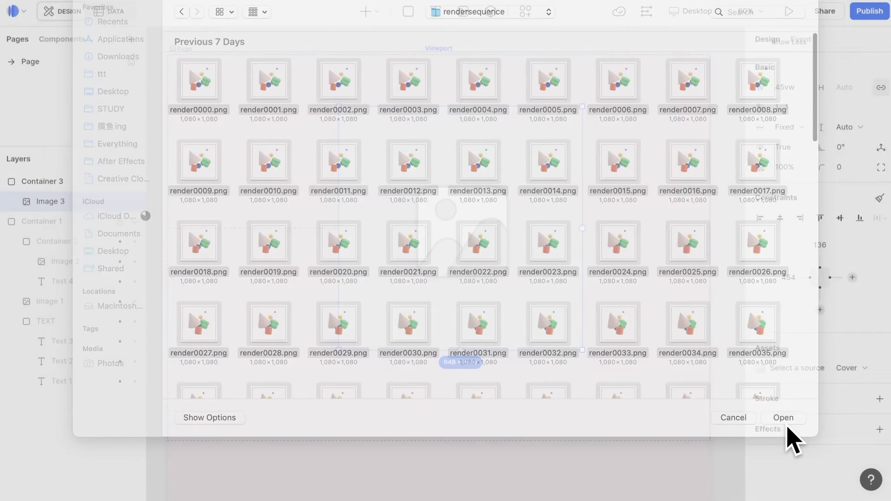
type("sequence")
key("Return")
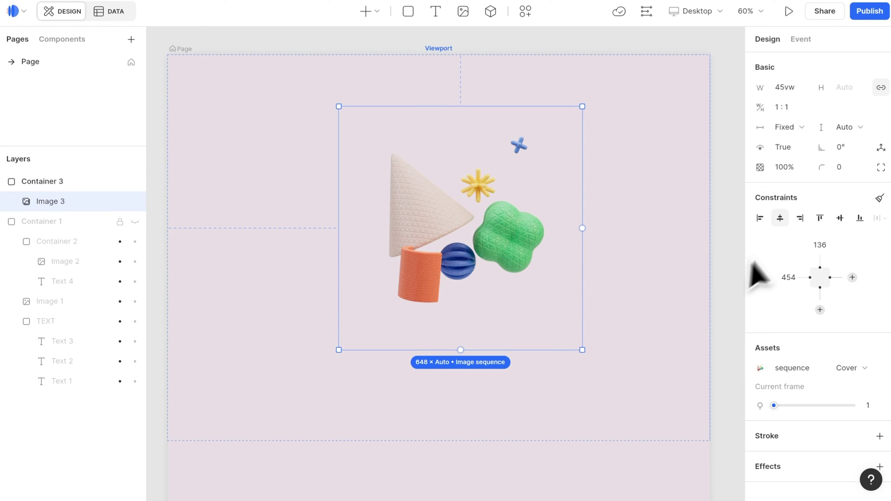
- Centre the image sequence horizontally and vertically in its container, and rename that container "fix"
left_click(780, 218)
left_click(822, 211)
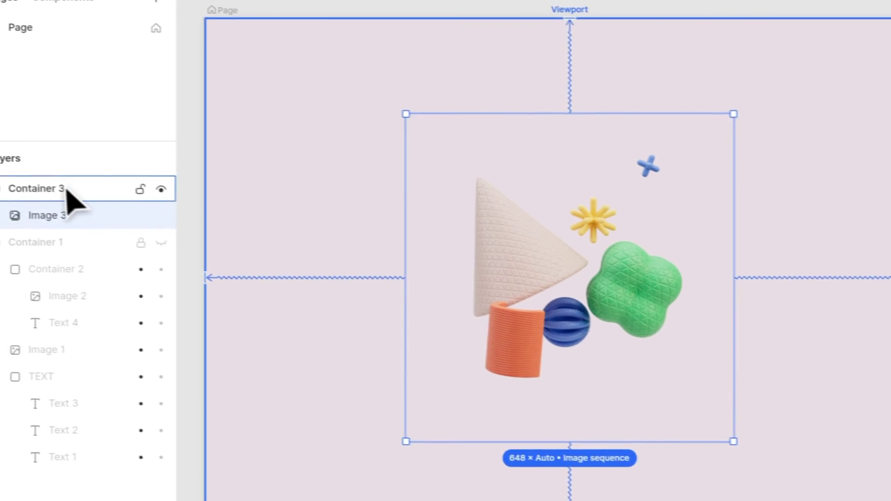
double_click(66, 190)
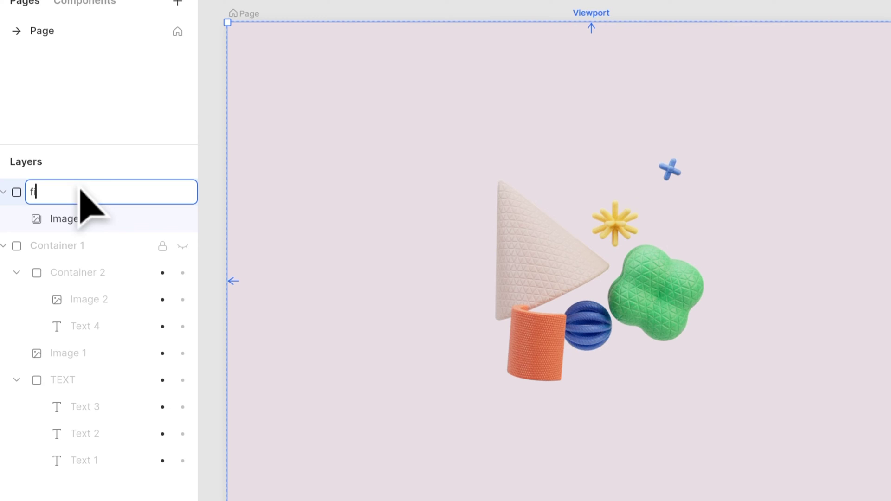
key("Return")
- Draw a container about 874 by 730 below the hero section and set its size to 100vw by 100vh
left_click(407, 12)
left_click_drag(249, 52, 580, 329)
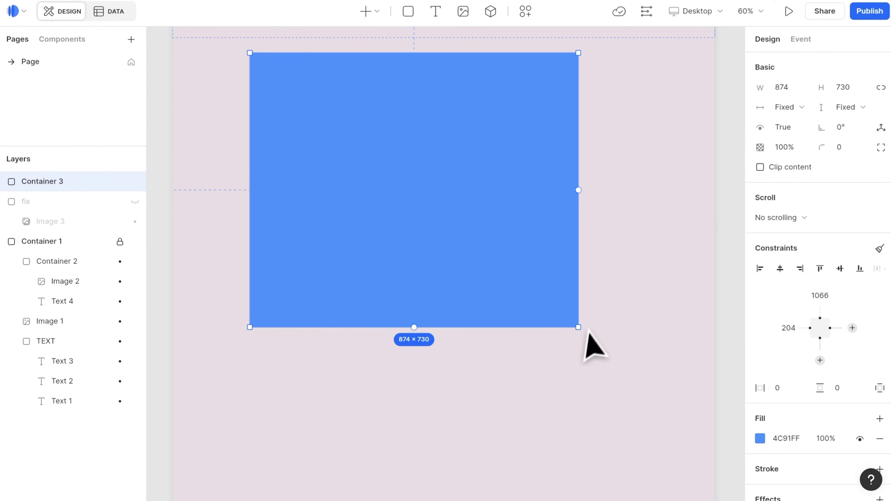
left_click(858, 87)
type("1")
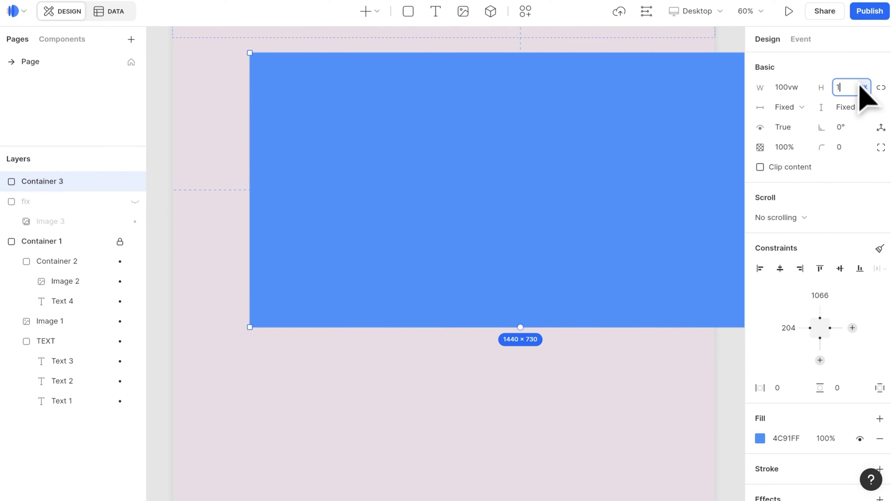
type("00vh")
key("Return")
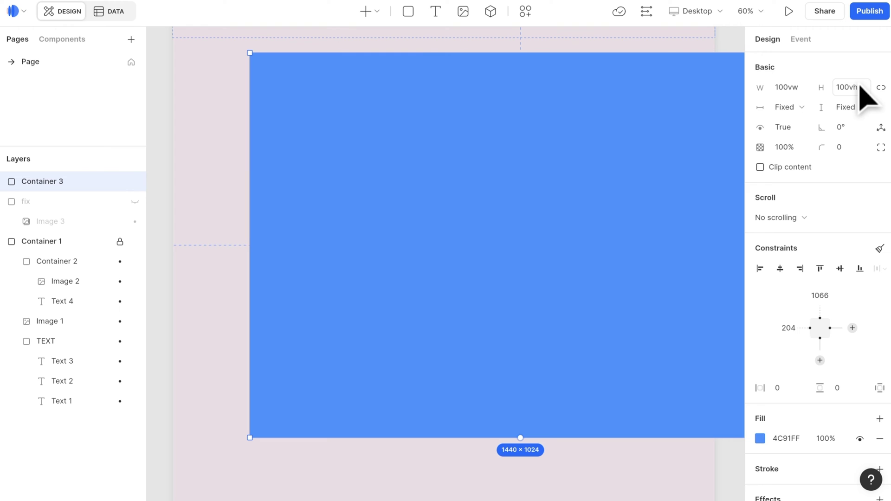
- Constrain the new container's top to Container 1's bottom edge at distance 0, centre it horizontally, and hide its fill
scroll(521, 125, "up", 3)
left_click_drag(521, 127, 446, 114)
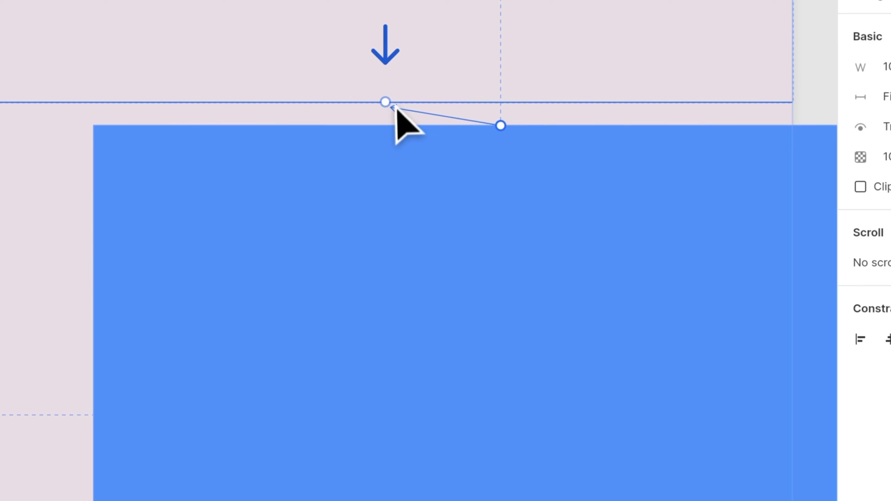
left_click(390, 111)
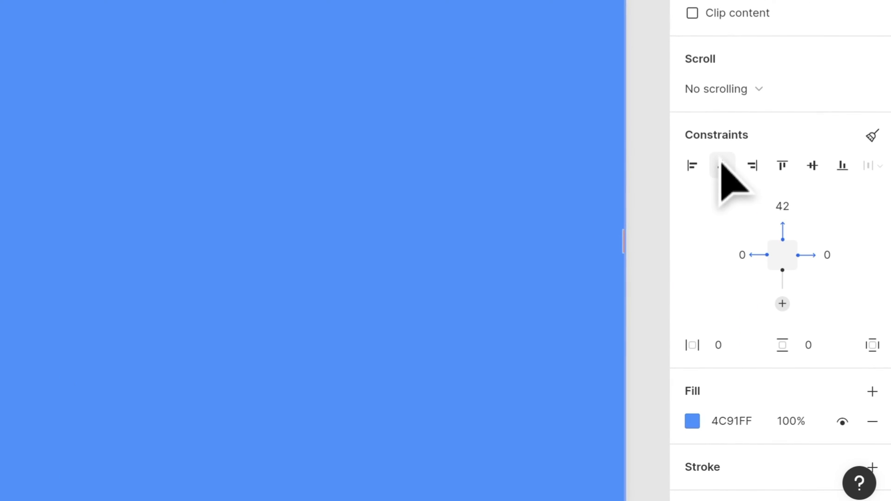
left_click(793, 206)
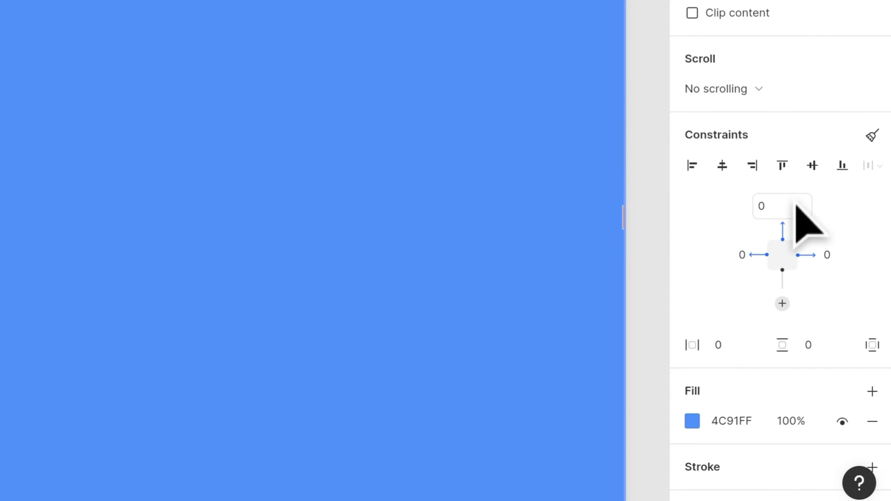
type("0")
key("Return")
left_click(842, 421)
- Add the text "LET YOUR VISION SOAR" on four lines in Poppins Medium, size 96, line height 96 and letter spacing 15%
scroll(583, 254, "down", 3)
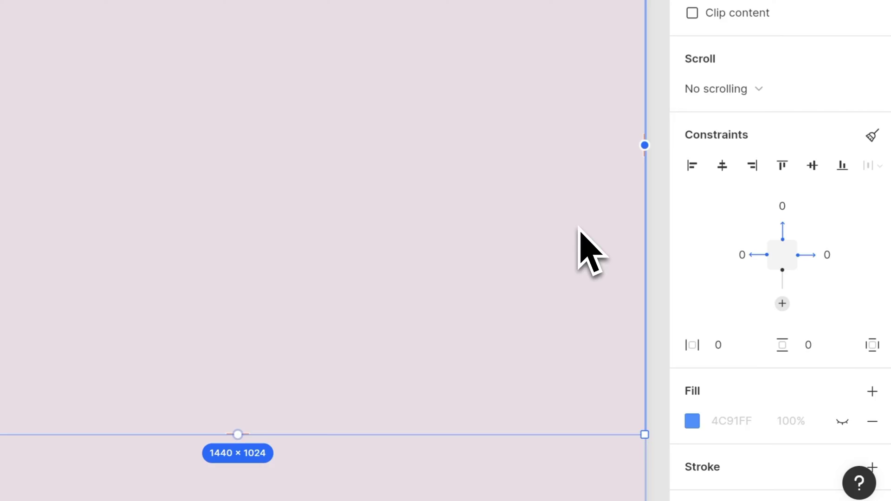
left_click(264, 175)
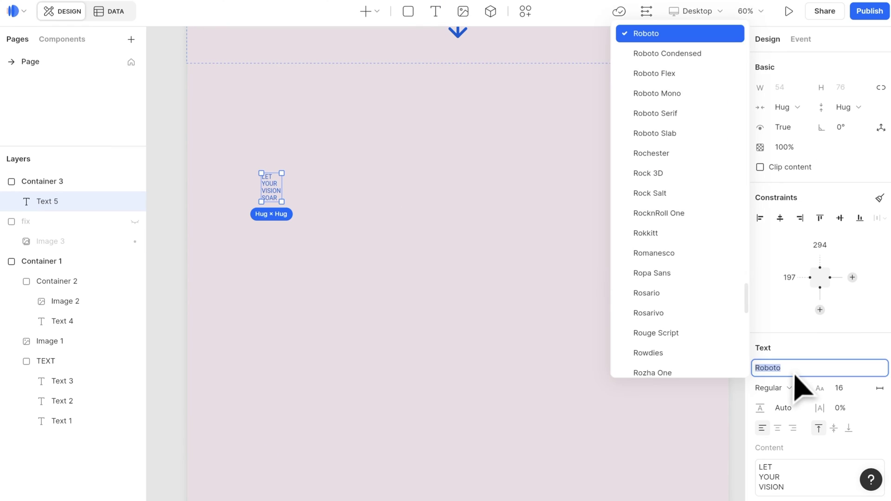
left_click(794, 375)
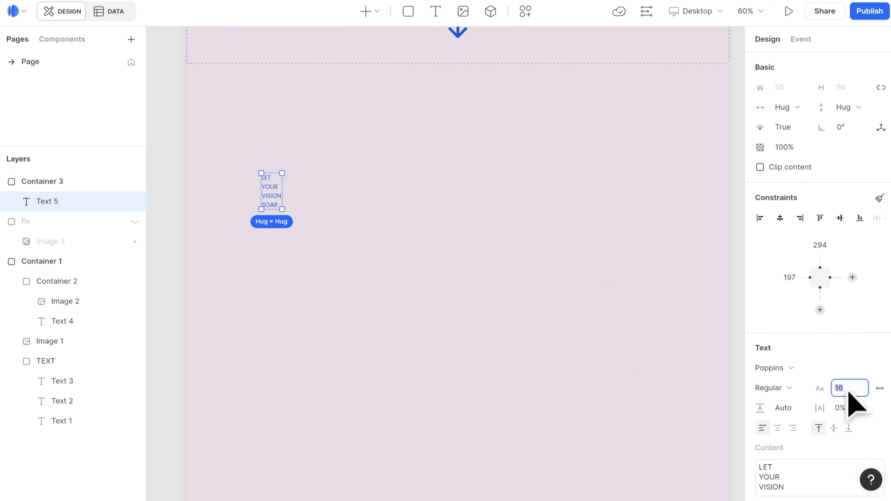
type("96")
left_click(791, 408)
type("96")
left_click(774, 389)
left_click(781, 405)
left_click(839, 408)
type("15")
- Constrain the text to Container 3's top edge at 5vh and its left edge at 3vw
left_click_drag(338, 173, 458, 63)
left_click_drag(261, 246, 186, 255)
left_click(813, 245)
type("5vh")
key("Return")
left_click(784, 281)
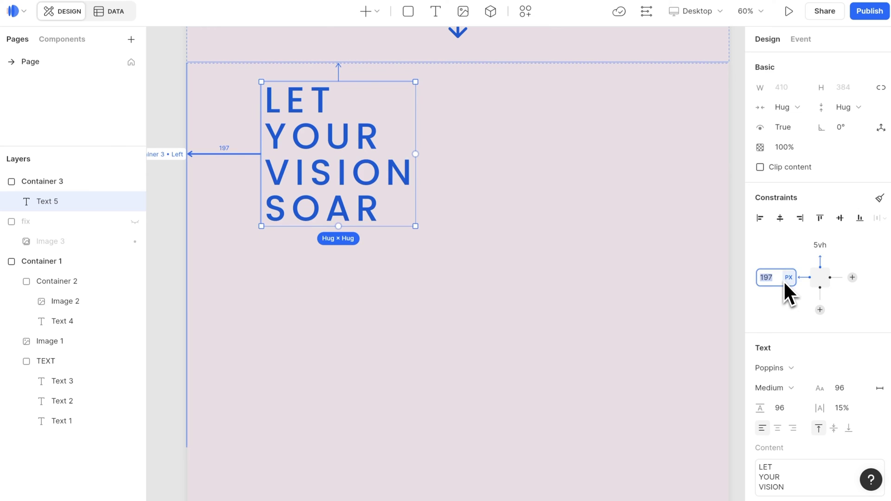
type("3vw")
key("Return")
- Duplicate the text toward the container's lower-right area, change the copy to "WE BUILD IMAGI NATIONS" on four lines, and right-align it
left_click_drag(297, 162, 580, 306, "alt")
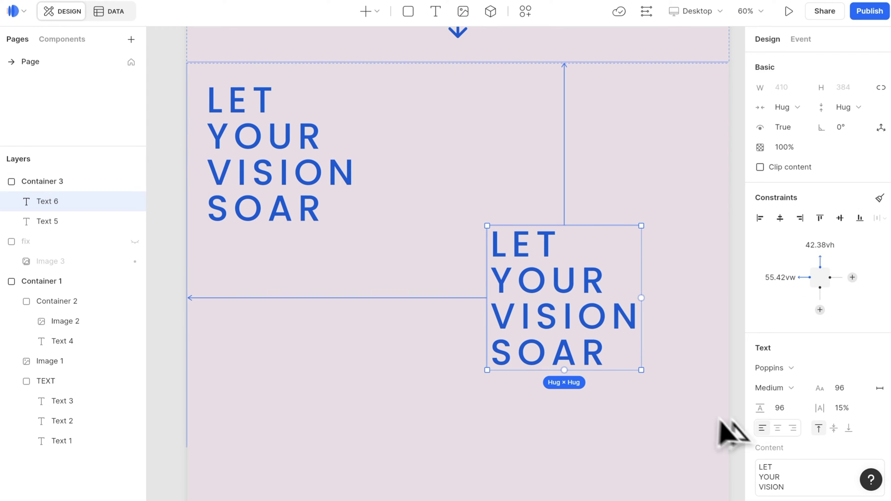
double_click(528, 325)
type("WE BUILD IMAGI NATIONS")
left_click(792, 429)
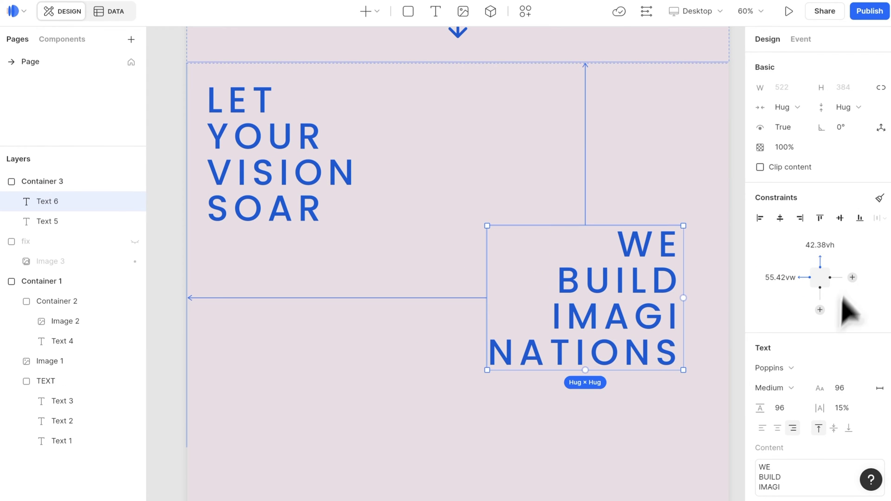
- Clear the copied text's constraints and attach it to the container's right edge at 3vw and bottom edge at 3vh
left_click(879, 198)
left_click_drag(684, 298, 729, 253)
left_click_drag(567, 371, 563, 449)
left_click(864, 275)
type("3")
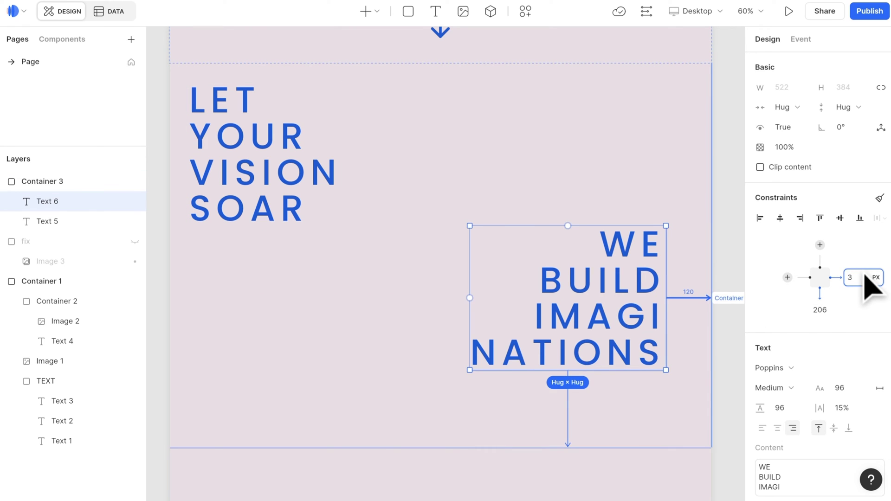
type("vw")
key("Return")
left_click(819, 312)
type("3vh")
key("Return")
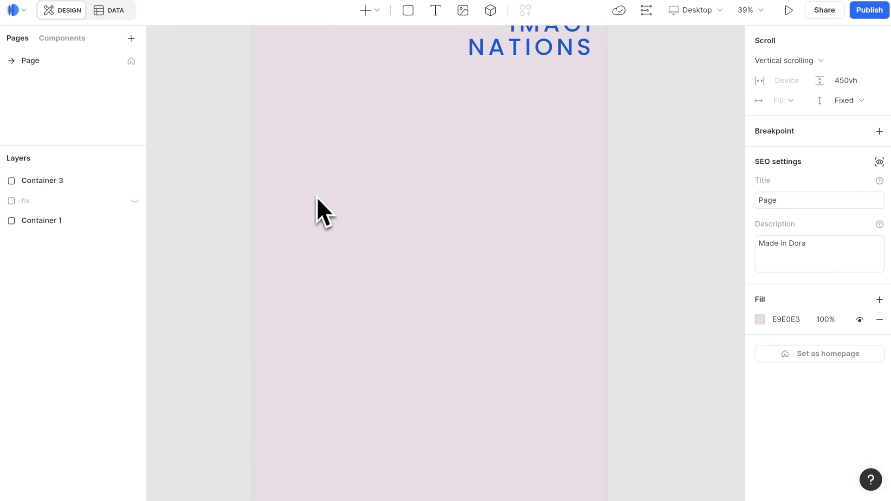
- Draw a container about 1409 by 905 below Container 3 and set its size to 100vw by 100vh
left_click(413, 13)
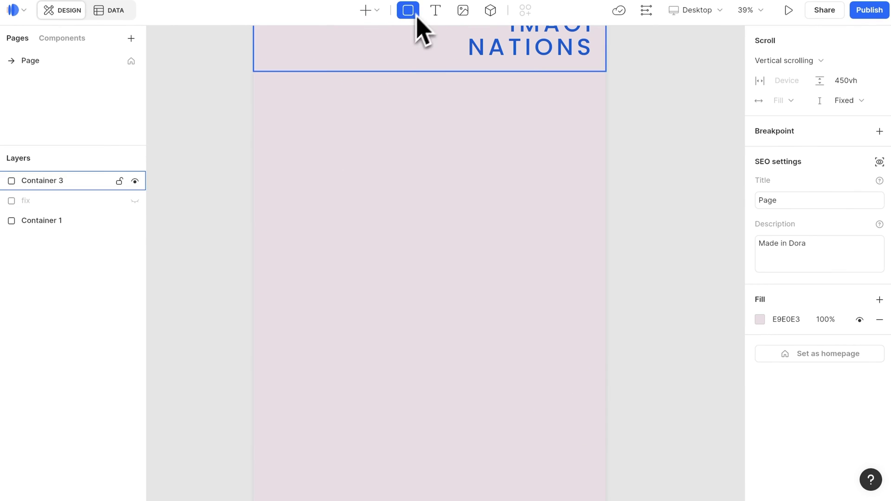
mouse_move(262, 83)
left_mouse_down()
mouse_move(569, 257)
mouse_move(607, 303)
left_mouse_up()
left_click(788, 86)
type("100v")
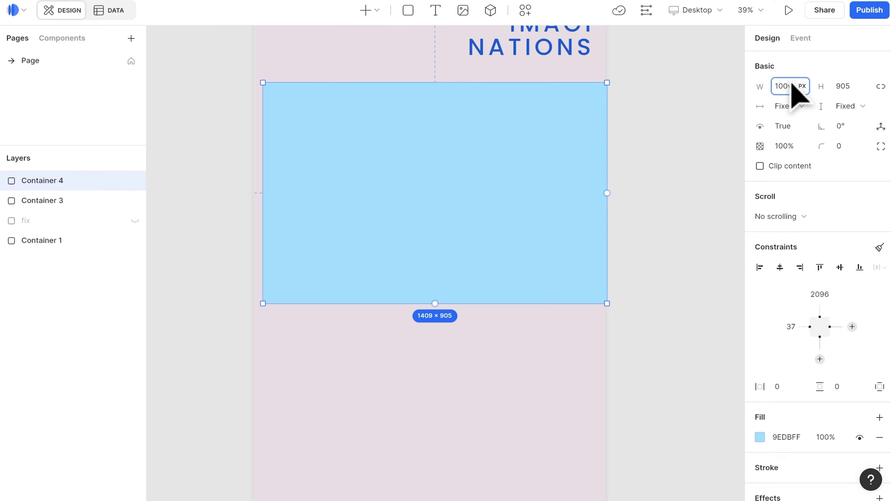
type("w")
key("Return")
type("100vh")
key("Return")
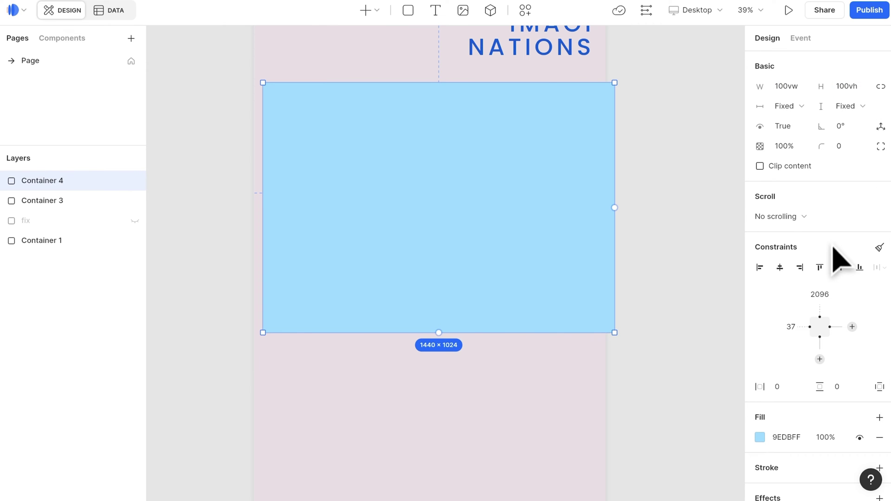
- Centre Container 4 horizontally, constrain its top to Container 3's bottom edge at distance 0, and hide its fill
left_click(779, 267)
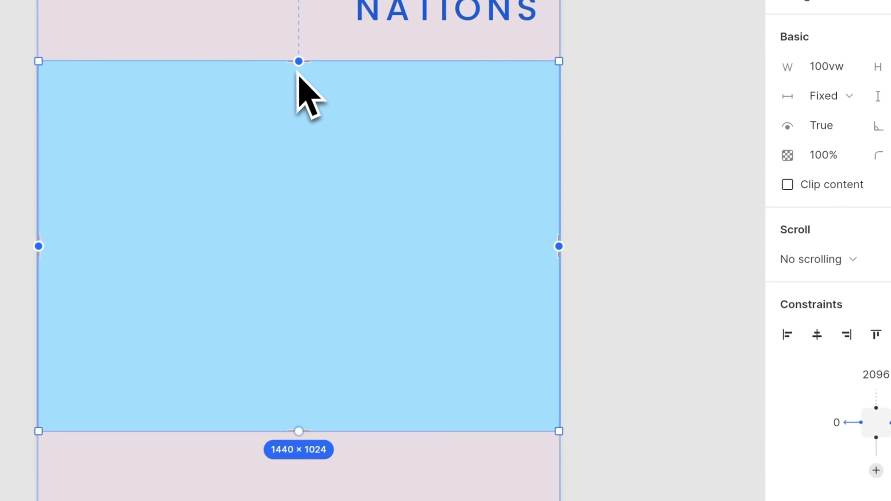
left_click_drag(430, 82, 430, 72)
left_click(819, 295)
type("0")
key("Return")
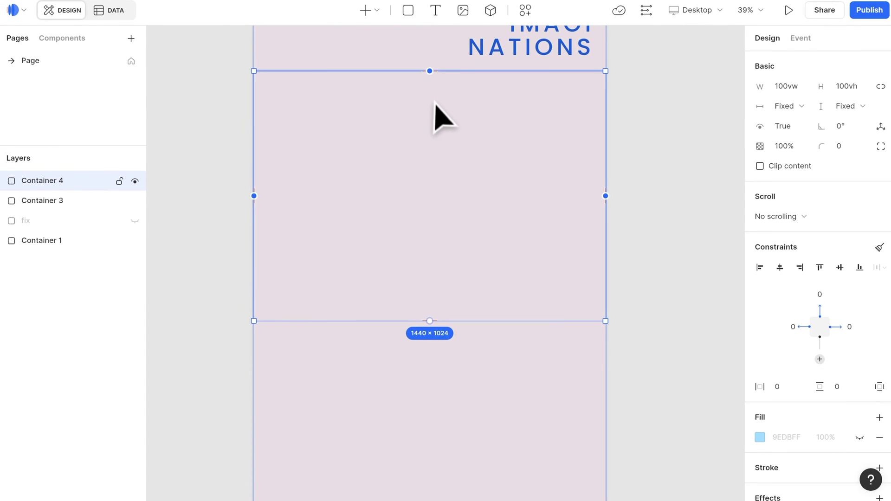
- Draw a card container about 406 by 545 inside Container 4 and set its size to 25vw by 50vh
scroll(431, 116, "up", 7)
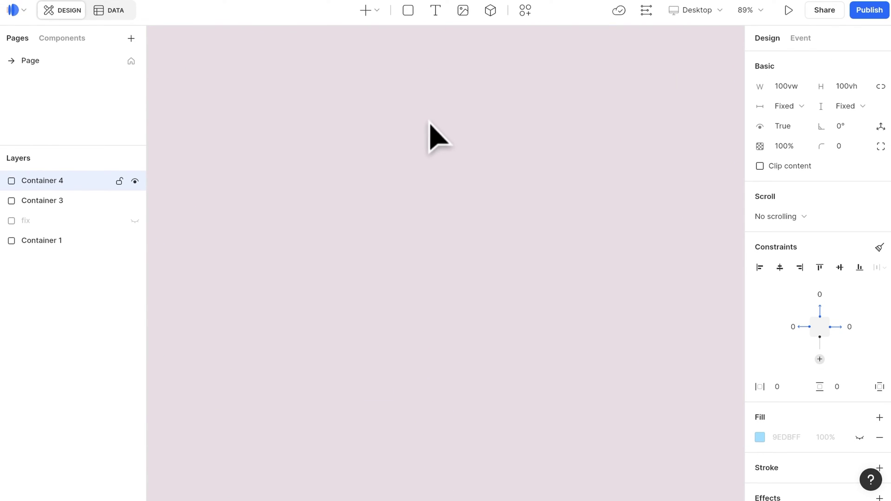
left_click(407, 10)
mouse_move(291, 60)
left_mouse_down()
mouse_move(391, 209)
mouse_move(517, 362)
left_mouse_up()
left_click(786, 86)
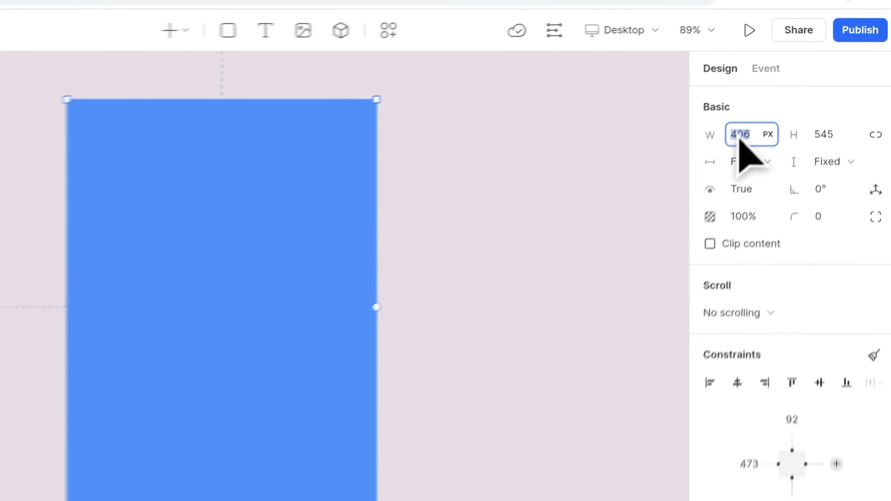
type("25vw")
left_click(841, 152)
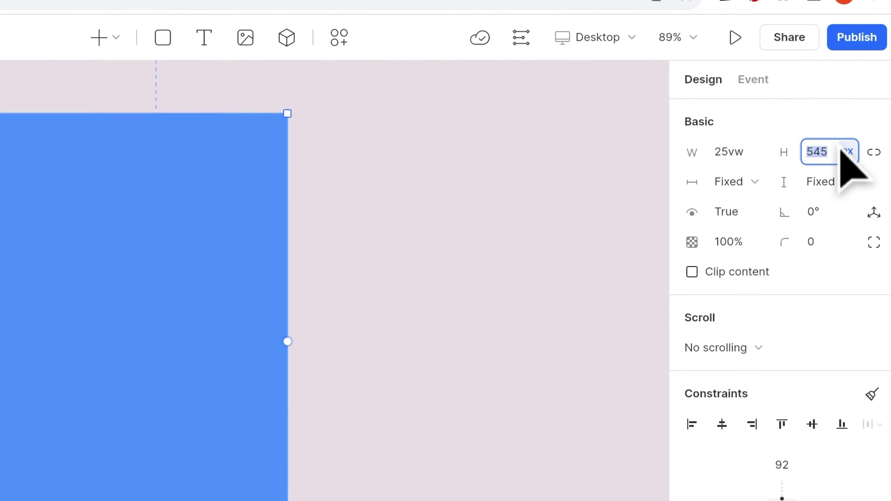
- Give the card container fill E4CCD4 and a corner radius of 25, and enable content clipping
left_click(752, 457)
type("E4CCD4")
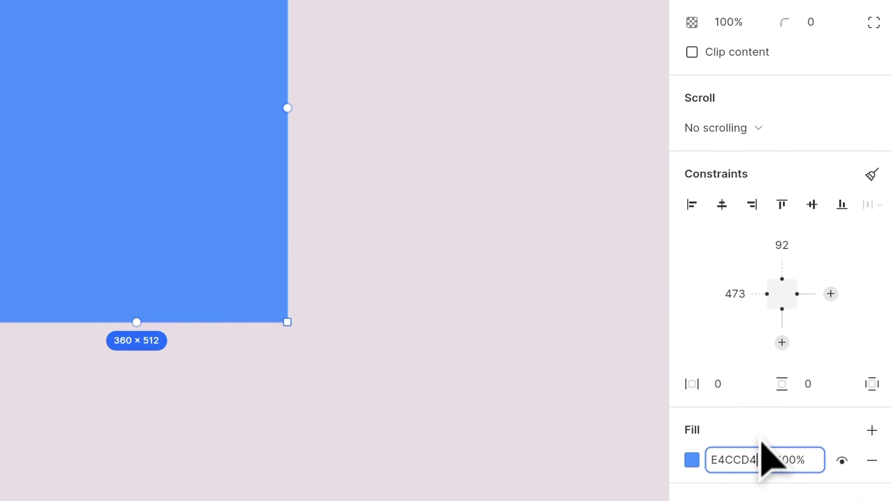
key("Return")
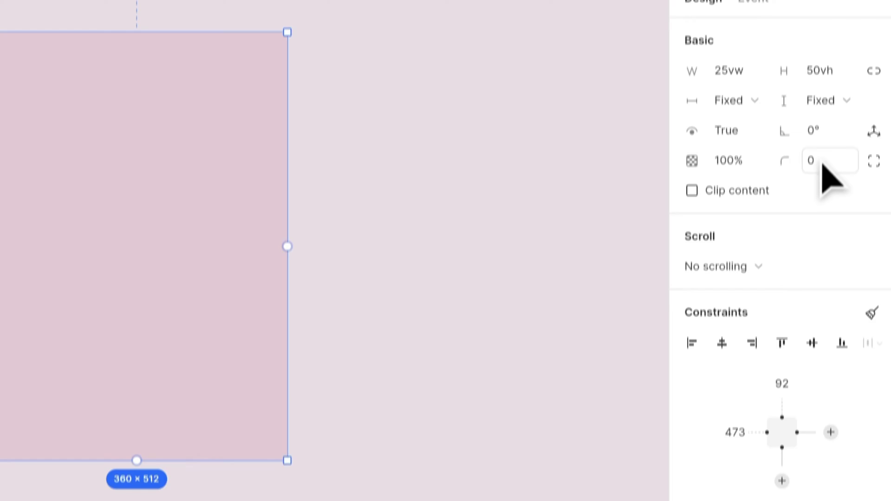
left_click(812, 21)
type("25")
key("Return")
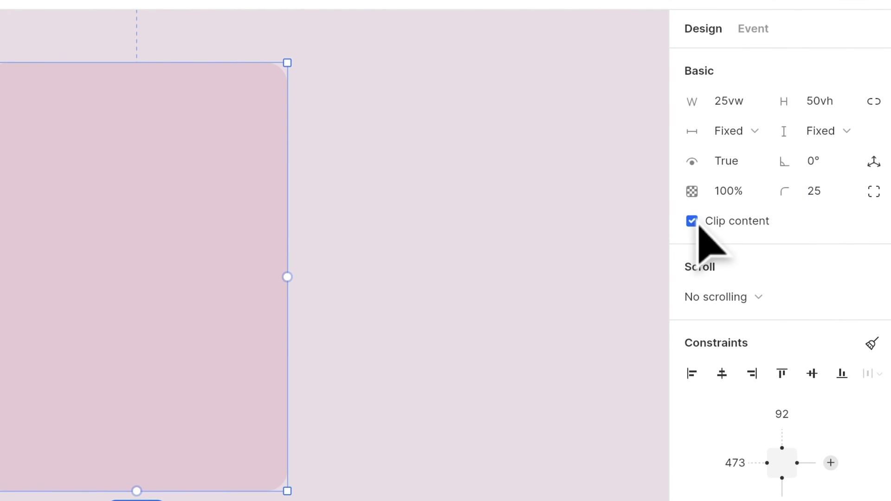
- Add two-line text "WEBSITE DESIGN" near the card's bottom in Poppins SemiBold, size 40, line height 44 and letter spacing 15%
key("t")
left_click(82, 426)
type("WEBSITE")
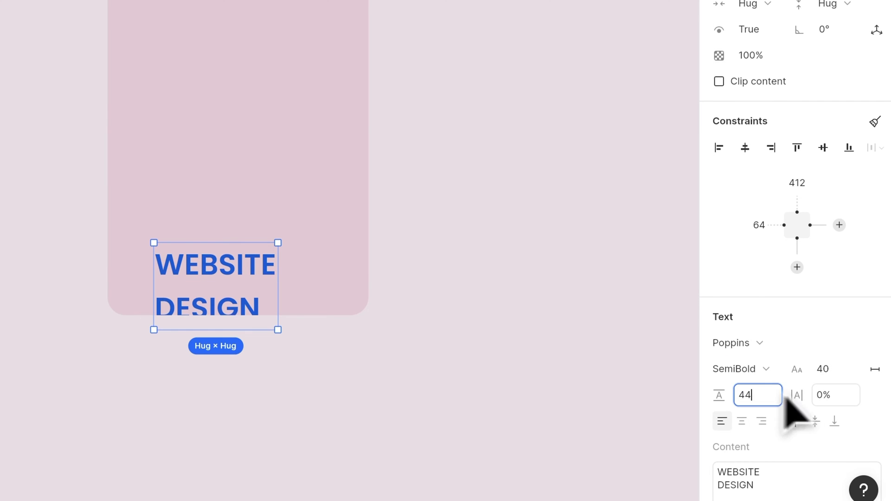
left_click(831, 395)
type("15")
key("Return")
- Set the fill color of the WEBSITE DESIGN text to black, 000000
scroll(850, 328, "down", 5)
left_click(718, 364)
left_click_drag(626, 362, 616, 423)
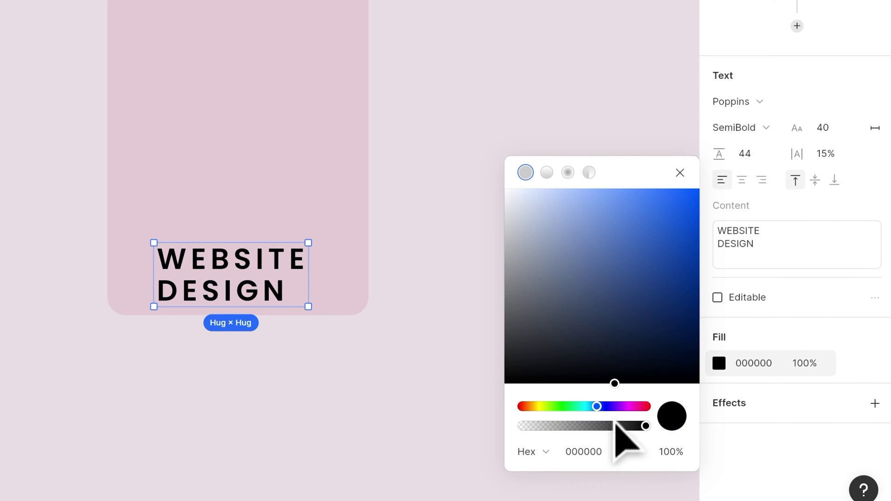
left_click(679, 172)
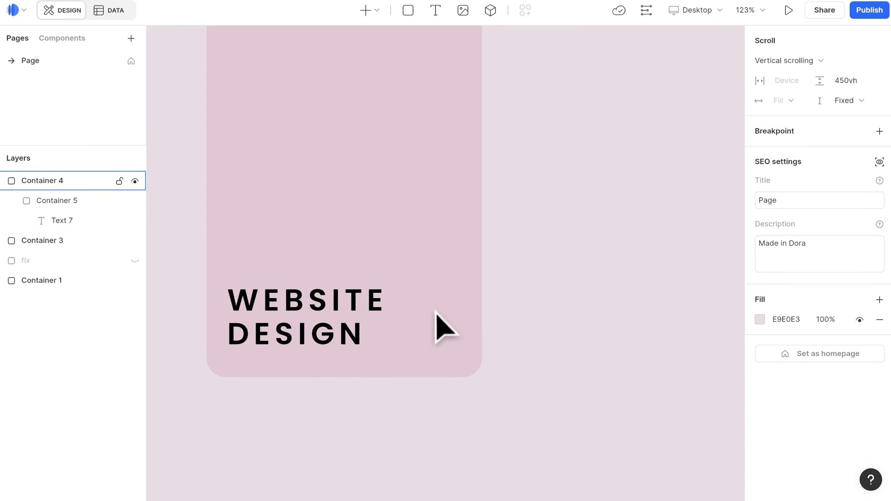
- Add a 48-wide square container beside the WEBSITE DESIGN text, with corner radius 48 and fill D094A8
left_click(407, 10)
left_click(396, 298)
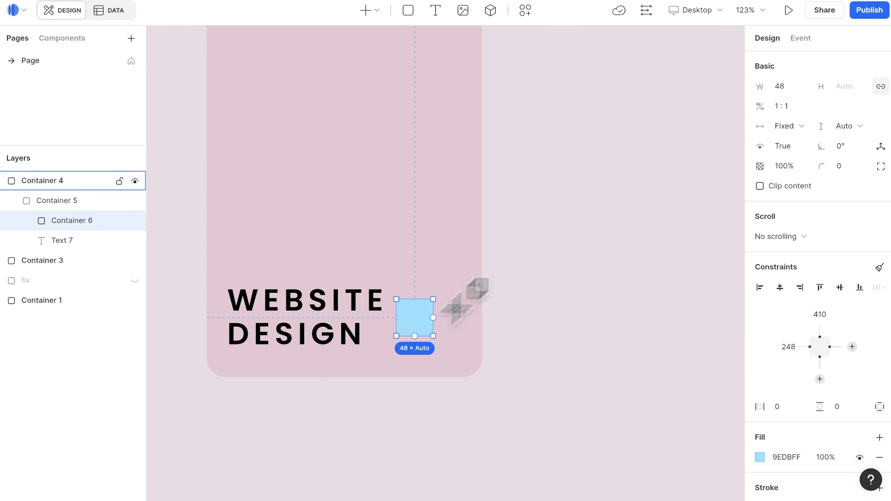
left_click(844, 167)
type("24")
key("Return")
left_click(789, 455)
key("ctrl+v")
key("Return")
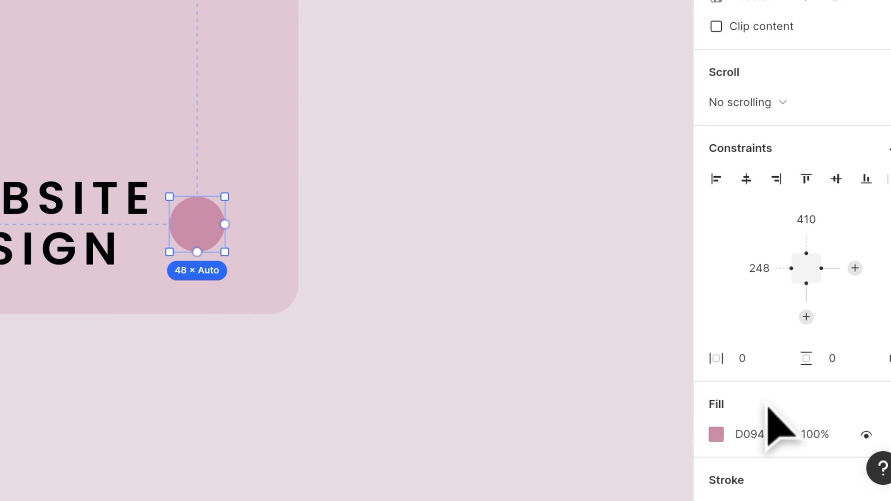
- Place the copied_Image3.svg arrow inside the circle at width 24 with Contain fit, centered horizontally and vertically
left_click(462, 10)
left_click(418, 318)
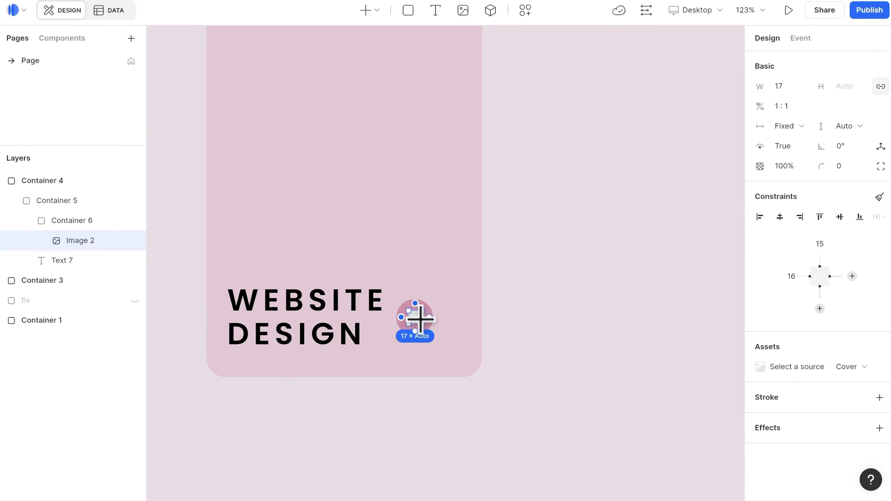
left_click(812, 365)
left_click(654, 384)
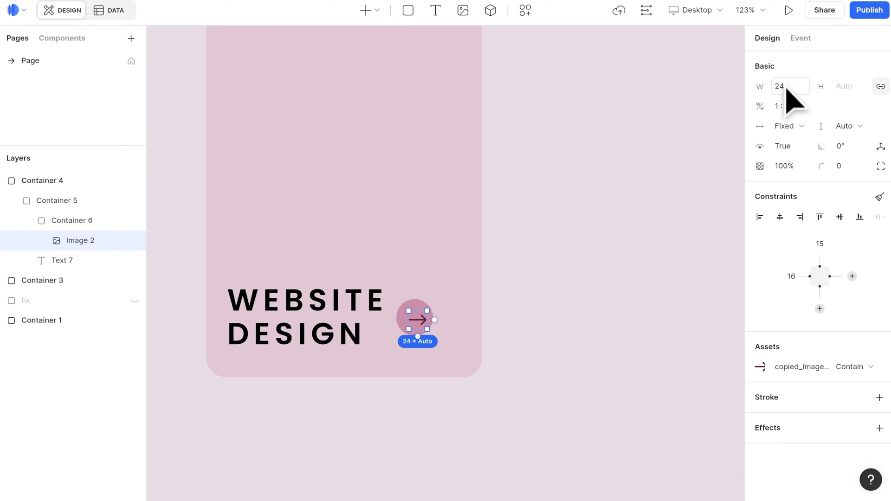
left_click(779, 217)
left_click(839, 217)
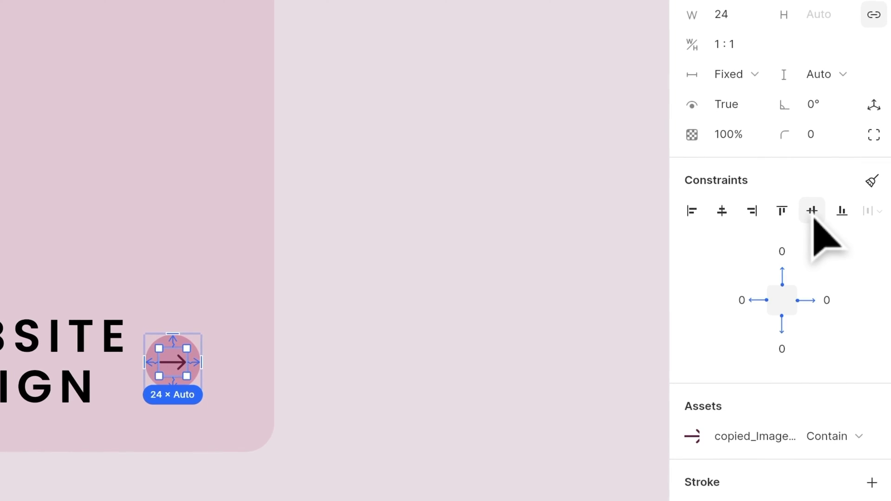
- Pin the arrow circle to the card's right and bottom edges
key("Escape")
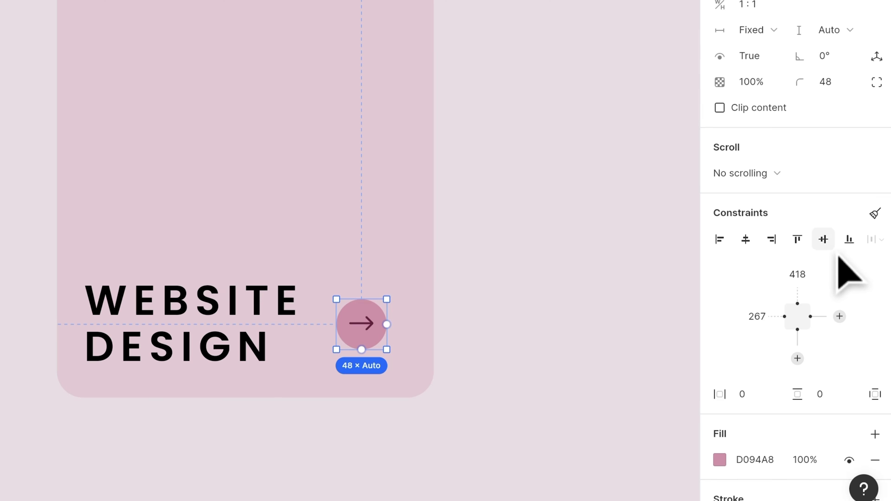
left_click(778, 241)
left_click(849, 241)
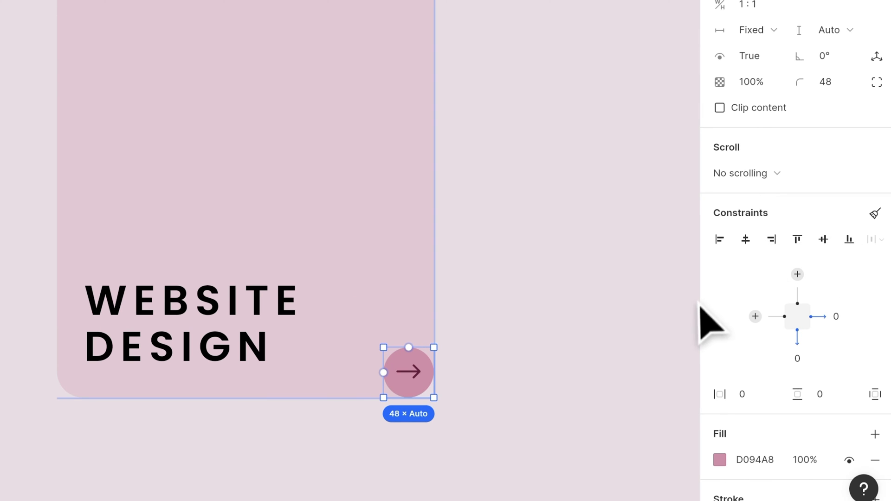
- Pin the WEBSITE DESIGN text to the card's left and bottom edges, filling the width with a 15 px gap to the arrow circle
left_click(259, 341)
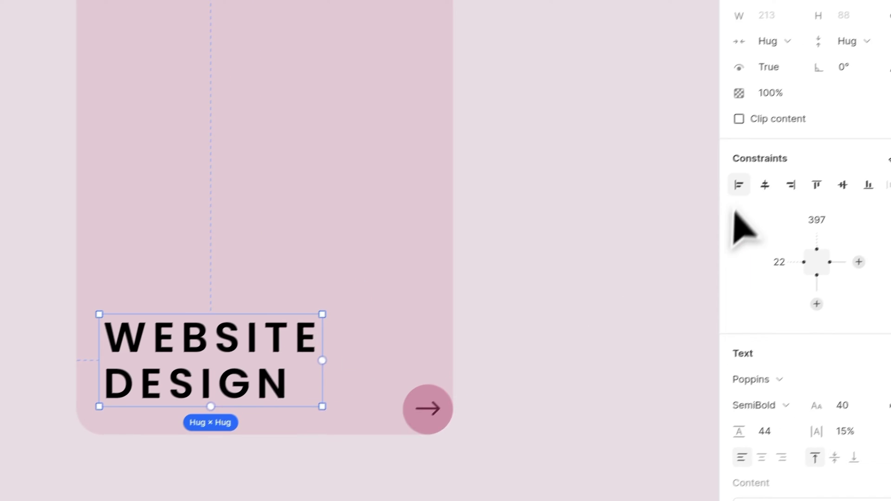
left_click(786, 150)
left_click(849, 199)
left_click(761, 57)
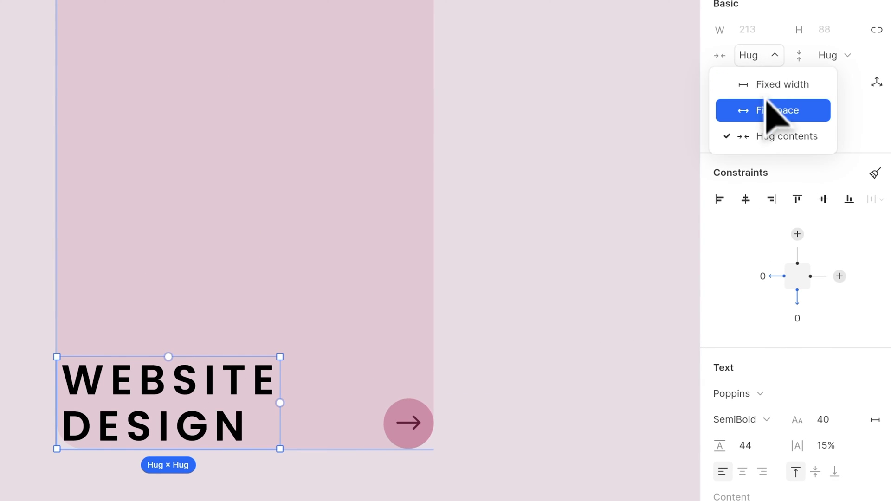
left_click(766, 109)
left_click(835, 276)
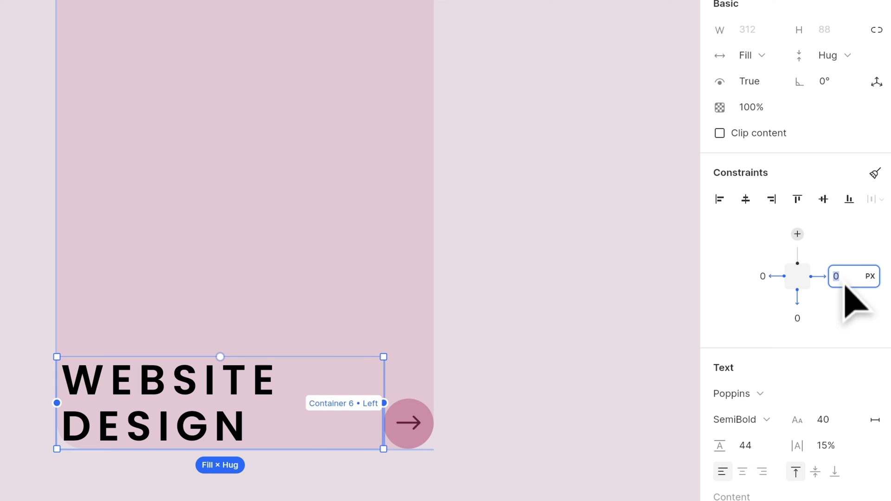
type("15")
key("Return")
- Set the card's horizontal and vertical padding to 25
left_click(424, 267)
left_click(746, 419)
type("25")
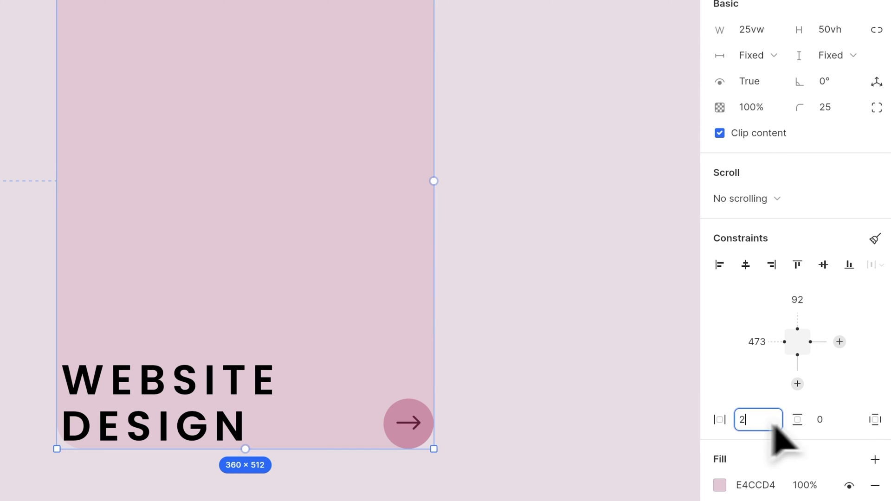
left_click(823, 419)
type("25")
key("Return")
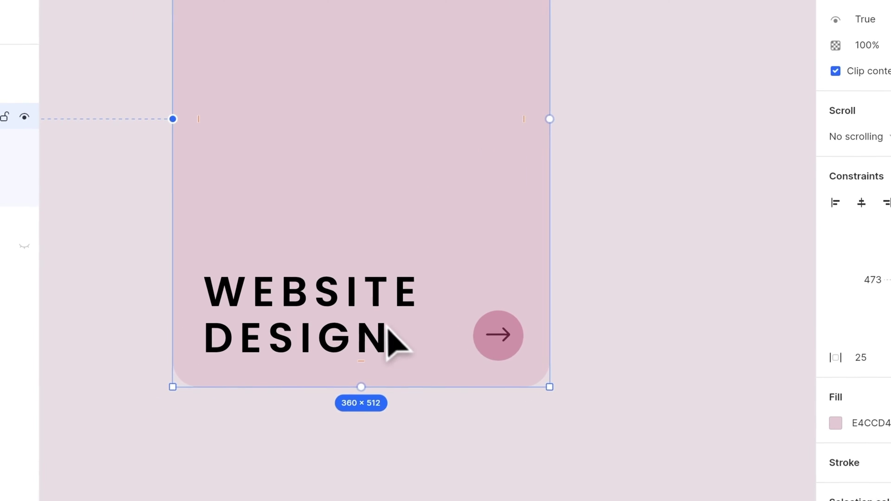
- Test the card title's wrapping by adding a long run of S letters after WEBSITE, and delete them again
double_click(264, 365)
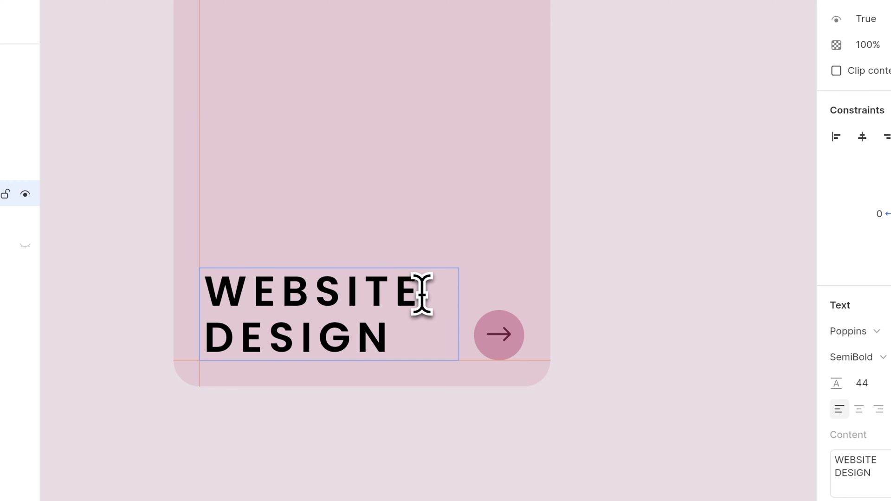
type("SSSSSSSSSSSSSSSSSS")
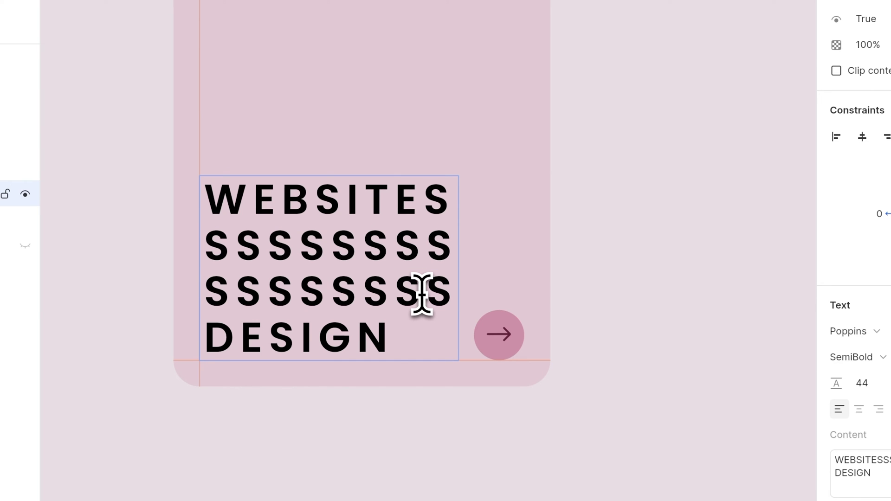
left_click_drag(423, 193, 461, 312)
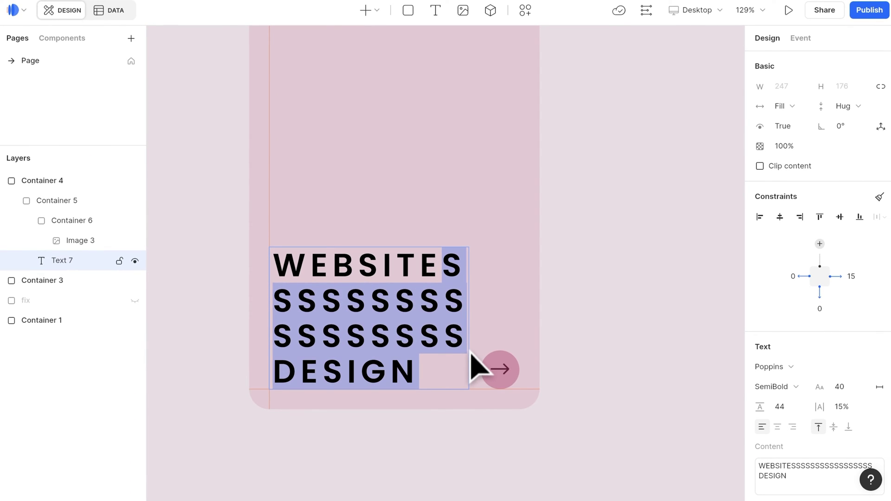
left_click_drag(452, 264, 461, 335)
key("BackSpace")
- Draw an image about 276 wide in the card's upper part and use the blue copied_Image3.png as its source
left_click(447, 167)
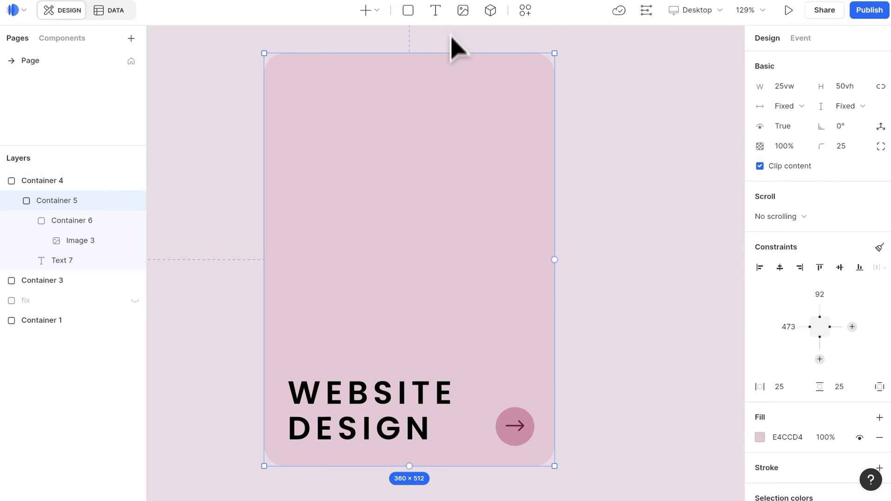
left_click_drag(372, 73, 594, 285)
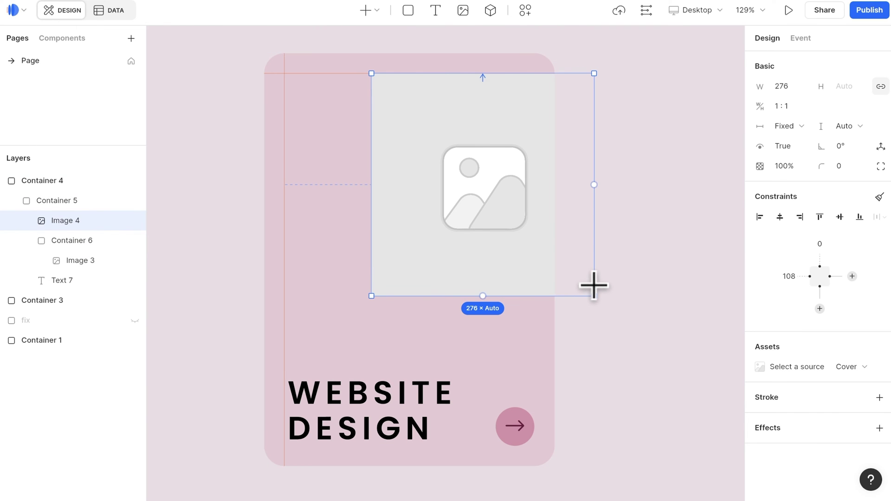
left_click(770, 369)
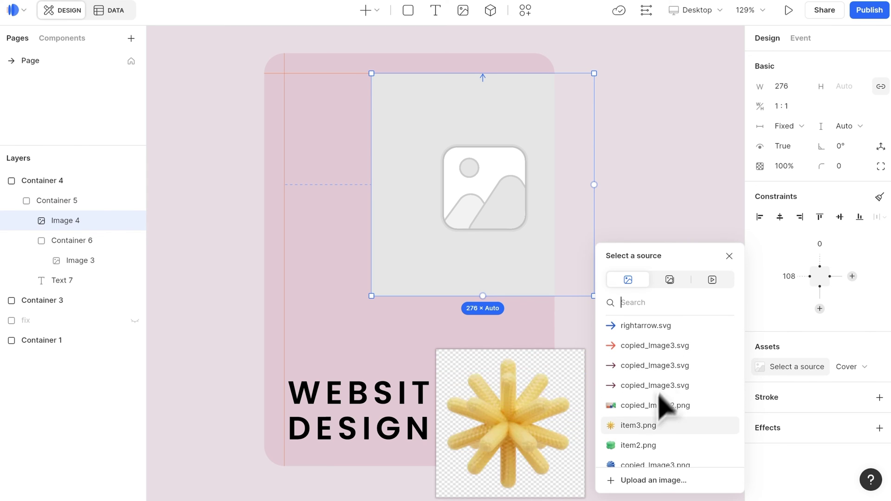
left_click(648, 465)
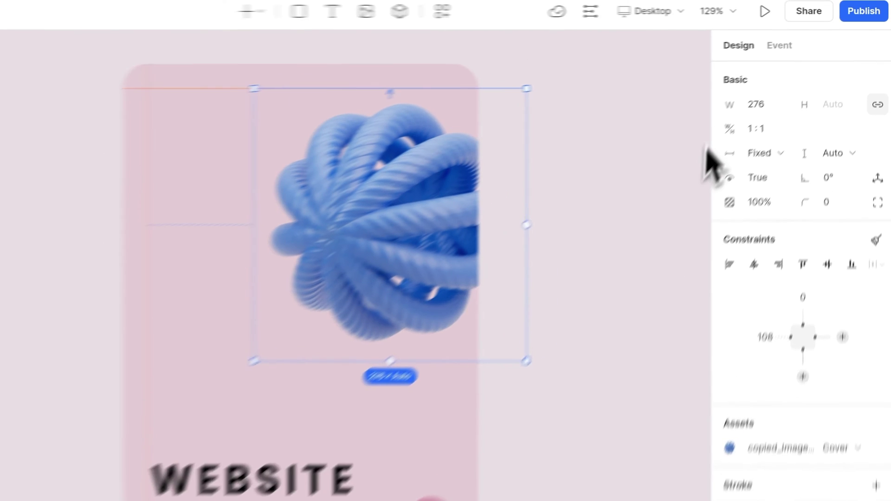
- Set the blue image's width to 100%, move it to about 60 from the left and -69 from the top, and pin its right side
left_click(782, 85)
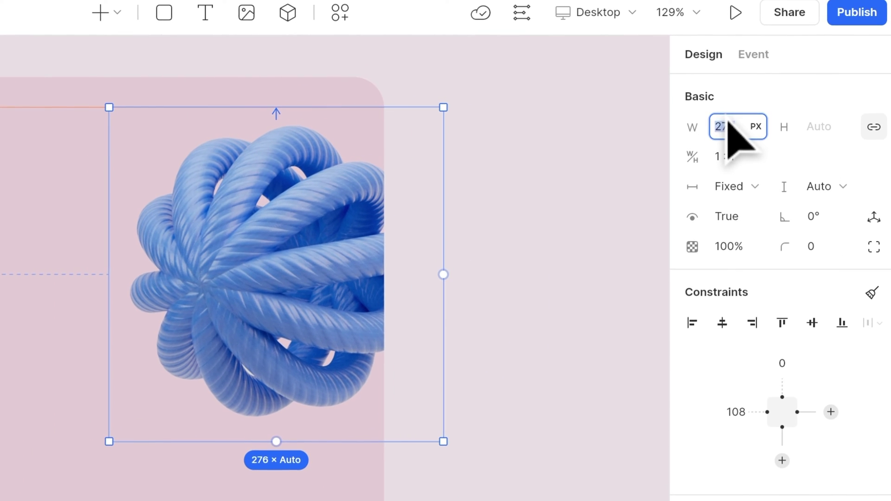
type("100%")
key("Return")
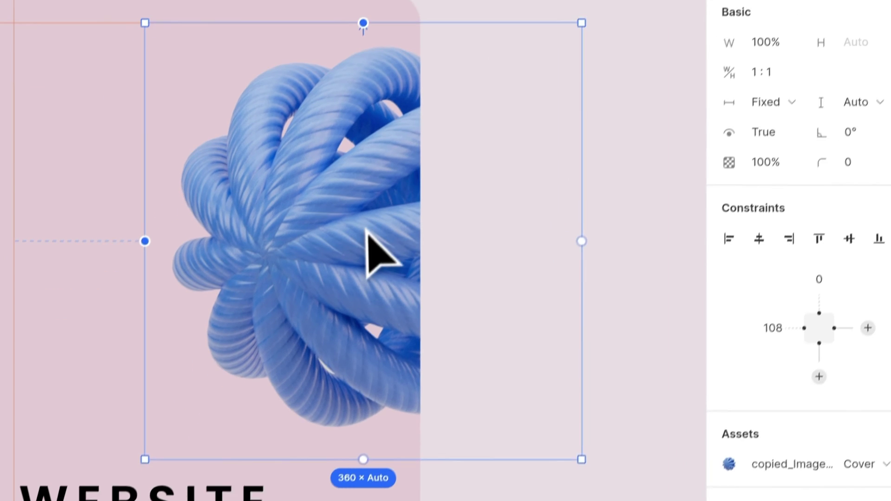
left_click_drag(337, 351, 276, 290)
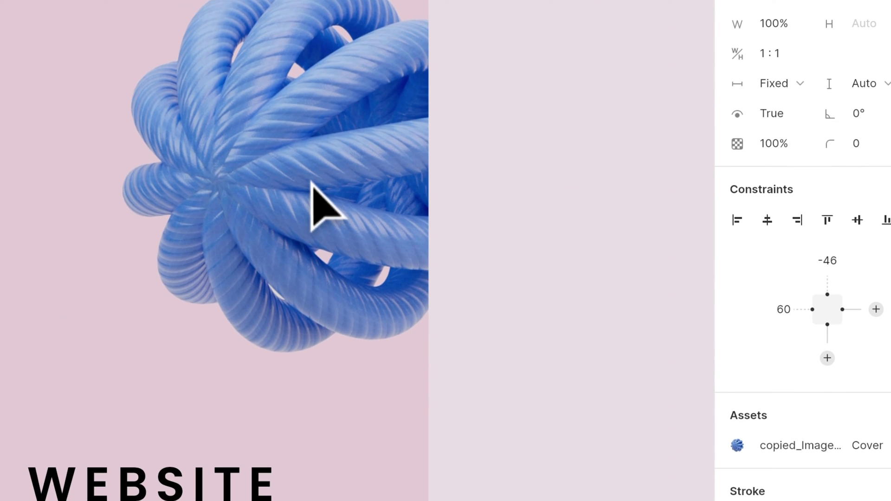
left_click_drag(311, 182, 312, 155)
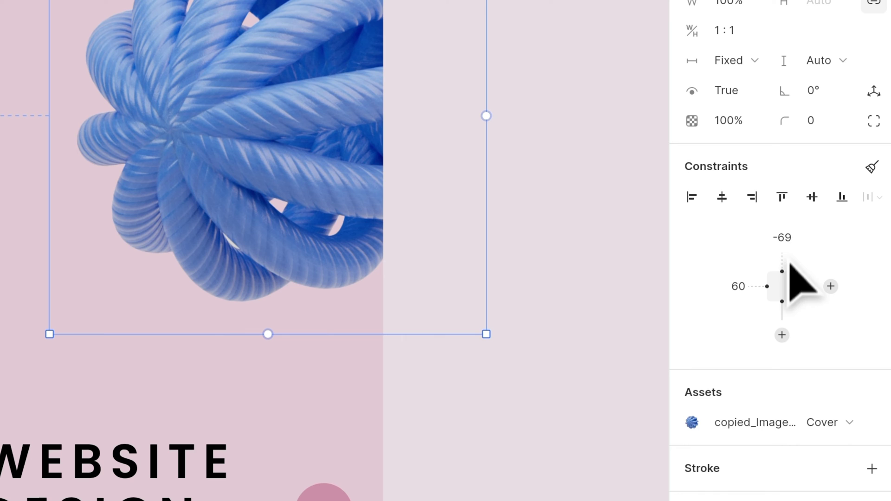
left_click(830, 286)
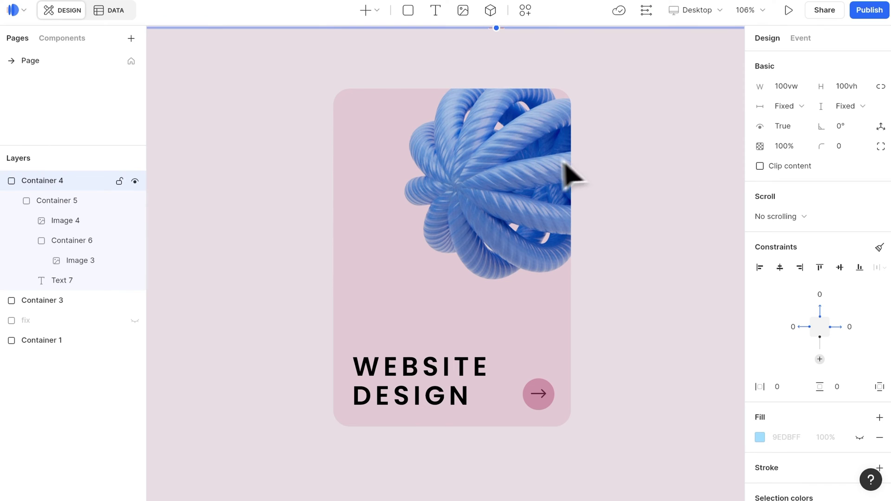
- Create a component from the WEBSITE DESIGN card and return to its instance on the page
left_click(99, 203)
right_click(402, 216)
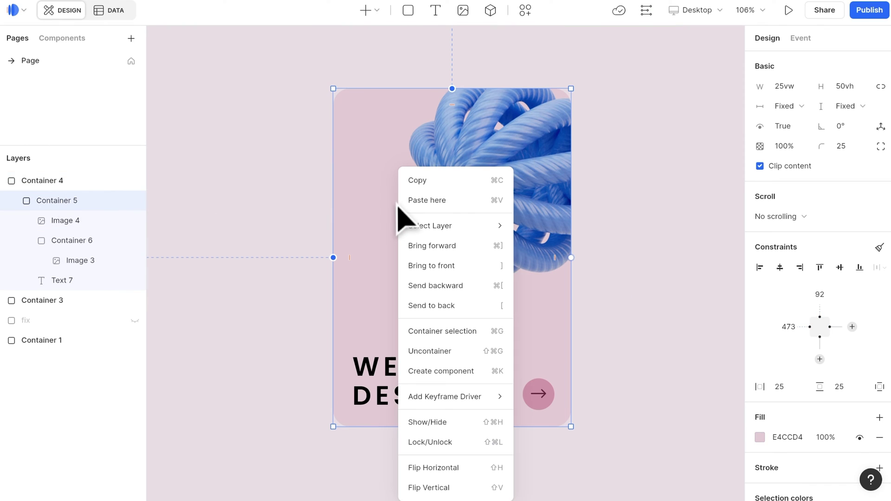
left_click(436, 371)
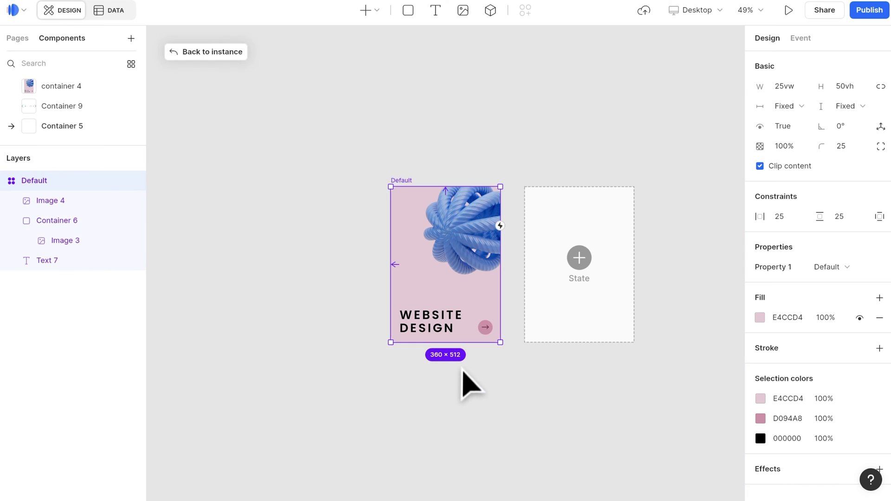
left_click(230, 51)
- Place a second instance of the Container 5 card component to the right of the first card
left_click(63, 38)
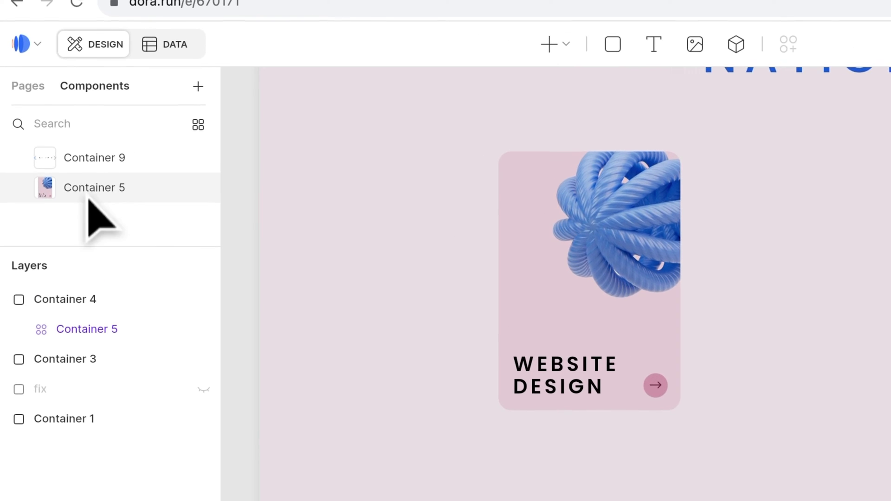
left_click_drag(88, 199, 795, 298)
left_click(761, 362)
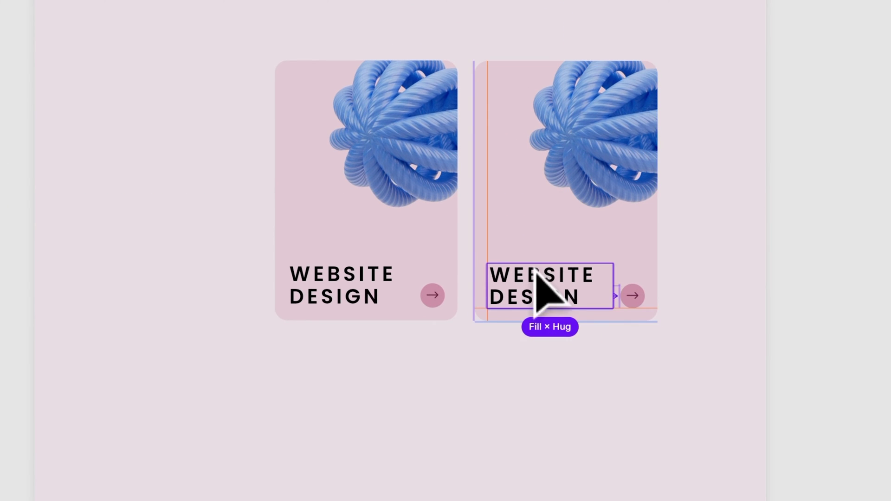
- Change the second card's title to MOTION DESIGN
double_click(541, 273)
type("m")
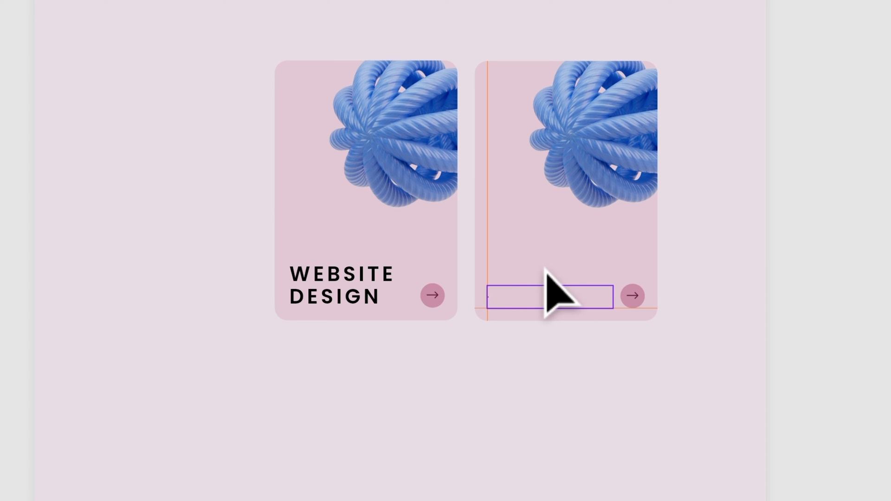
type("otion desi")
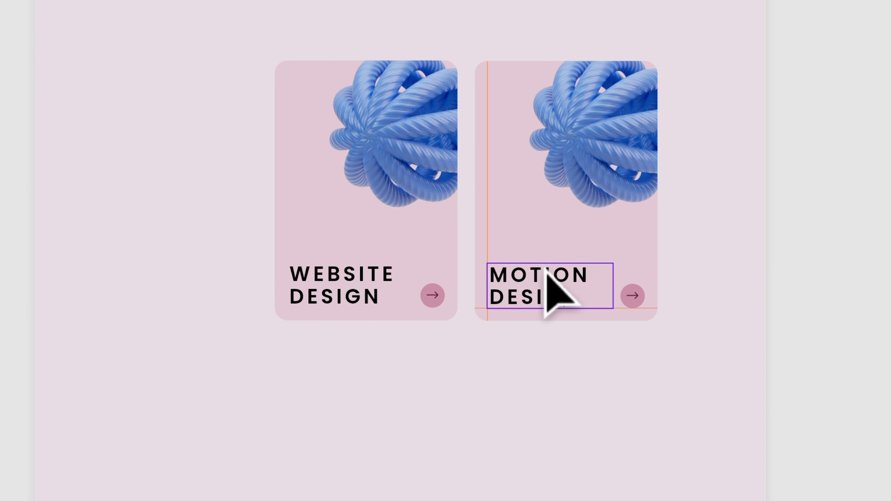
type("gn")
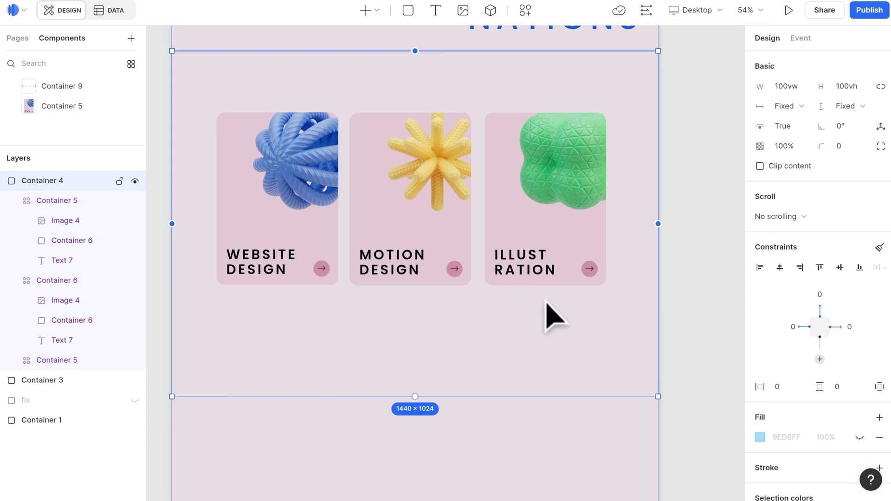
- Distribute the three service cards with equal horizontal spacing and widen the gaps until the row is about 1180 wide
left_click(279, 255)
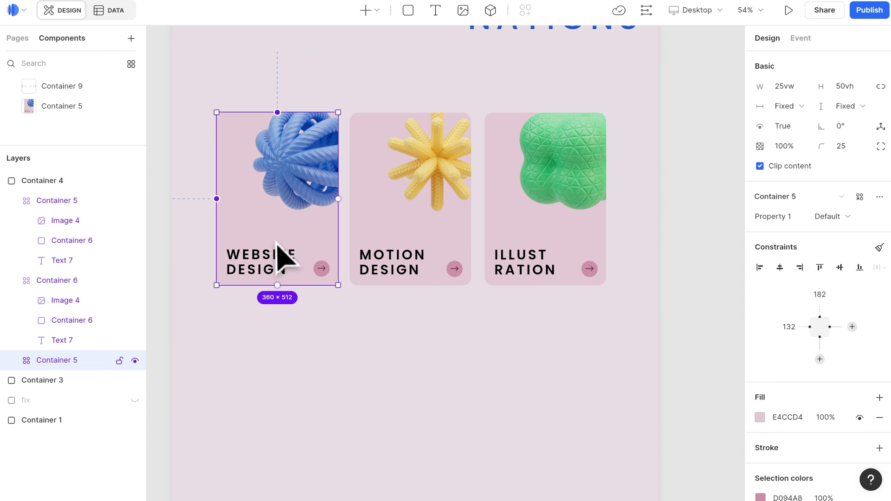
left_click(459, 245, "shift")
left_click(563, 237, "shift")
left_click(883, 222)
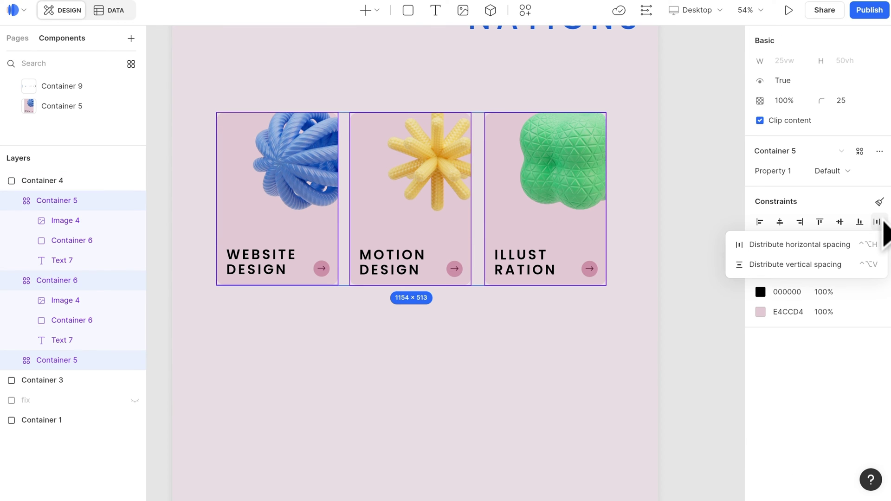
left_click(867, 255)
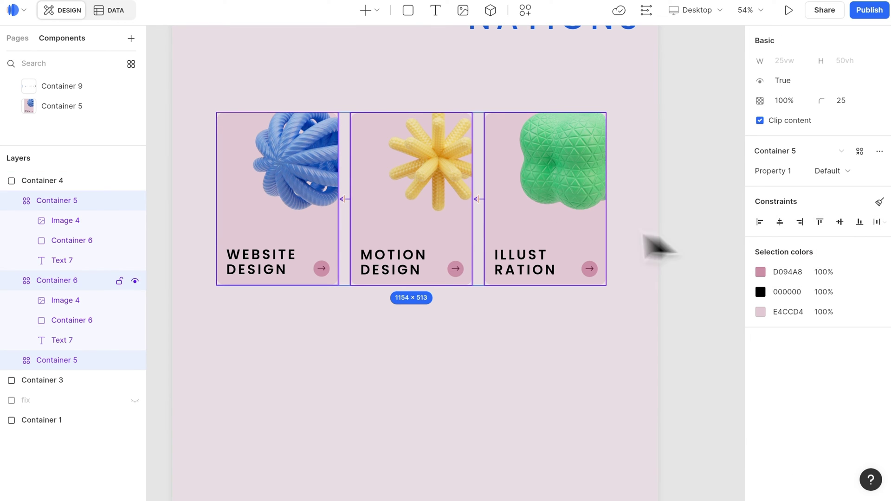
left_click_drag(478, 199, 486, 200)
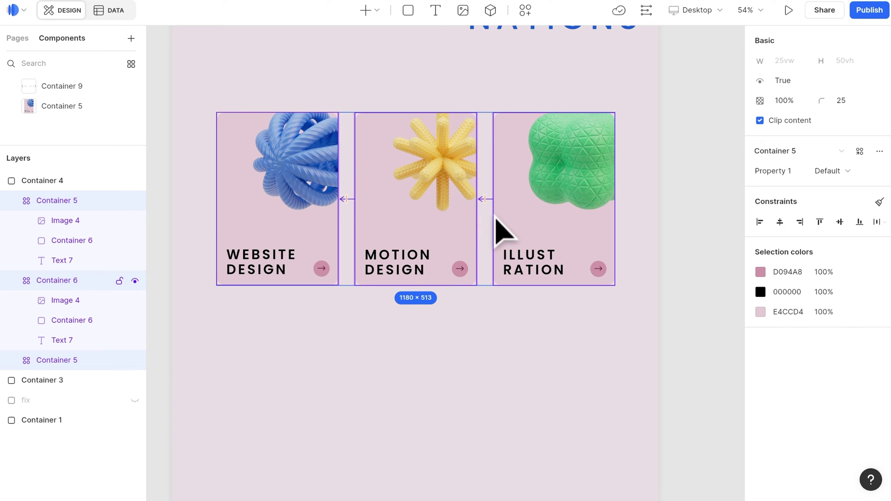
- Set the gap to the preceding card to 50 px for both the MOTION DESIGN and ILLUSTRATION cards
left_click(408, 217)
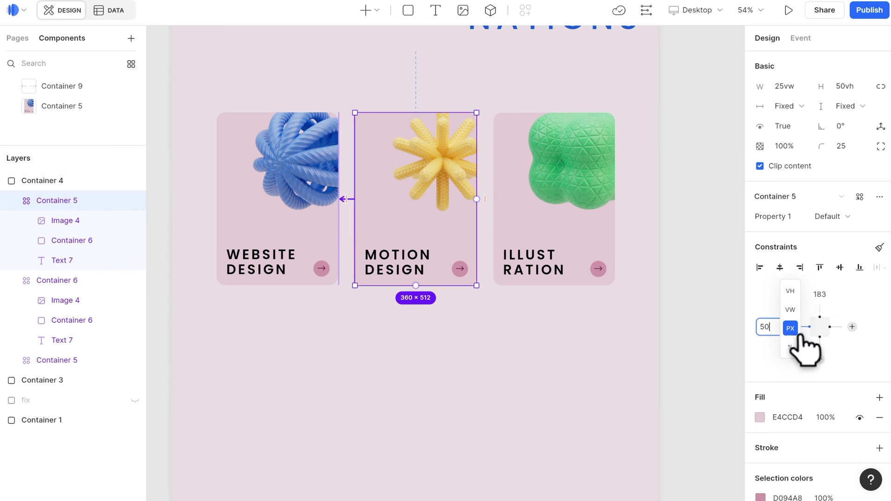
left_click(611, 253)
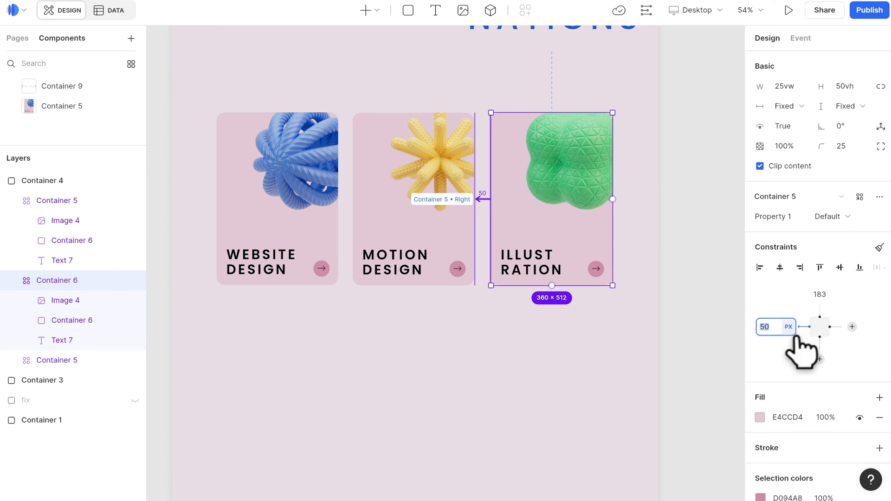
- Group the three service cards into one container and center it horizontally and vertically within the section
left_click(298, 232, "shift")
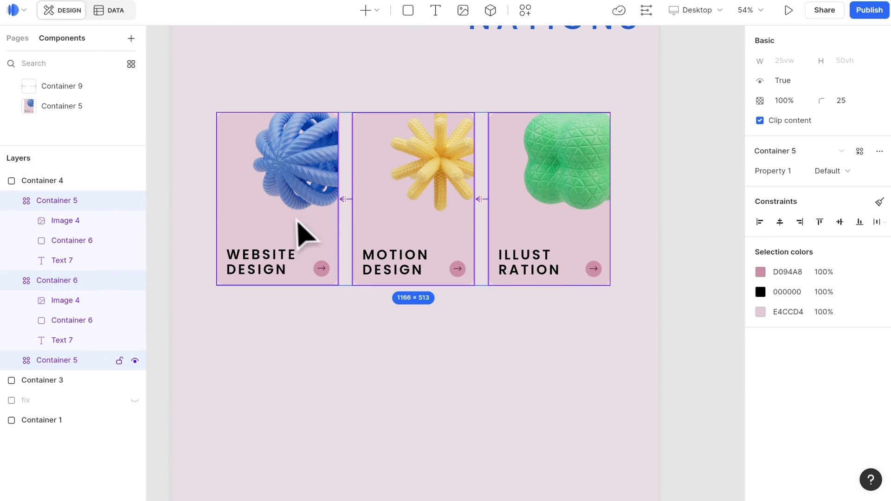
right_click(464, 265)
left_click(480, 311)
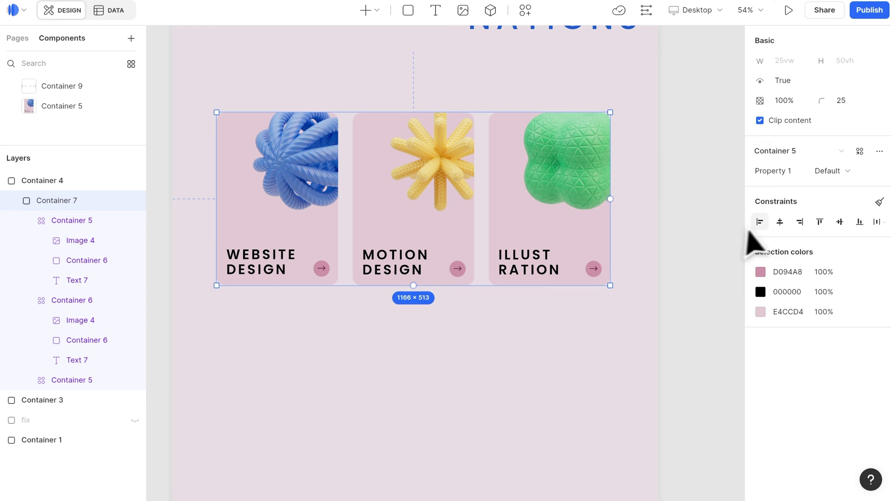
left_click(840, 267)
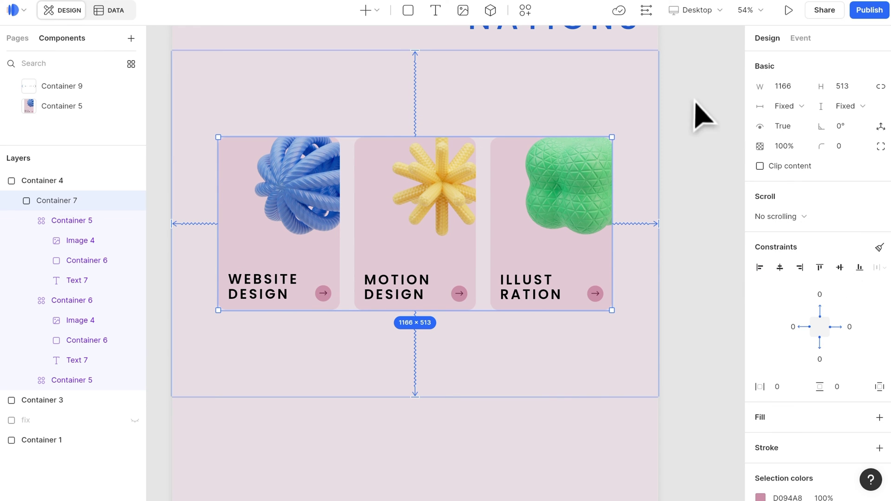
- Add the heading text OUR WORK above the cards and set its font to Poppins SemiBold
key("t")
left_click(320, 99)
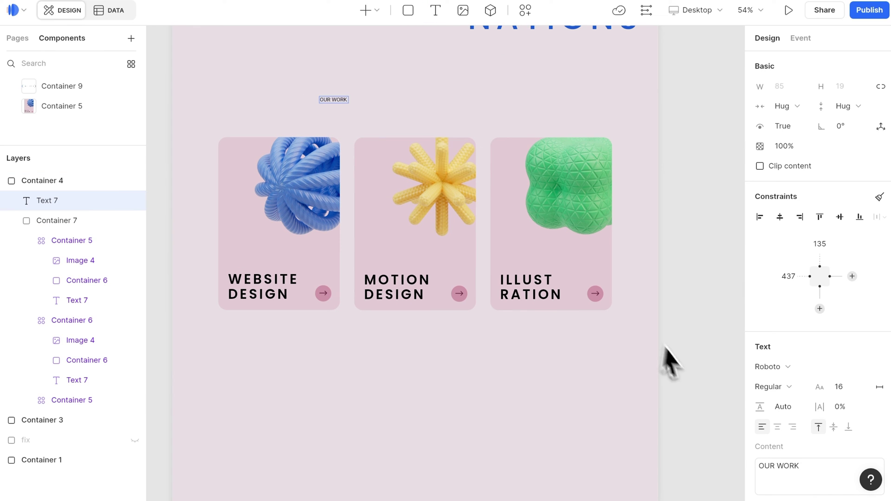
left_click(771, 366)
type("POPP")
key("Return")
left_click(772, 387)
left_click(798, 428)
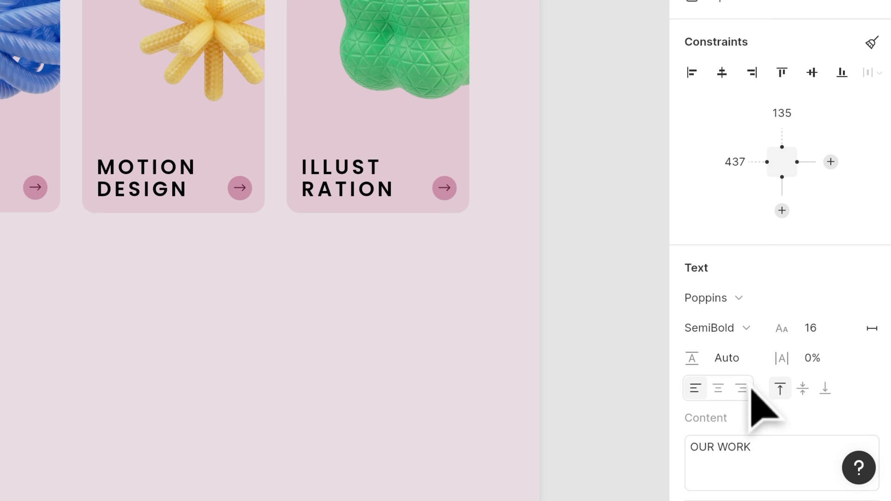
- Give the OUR WORK heading a font size of 96, line height of 120 and letter spacing of 15%
left_click(825, 325)
type("96")
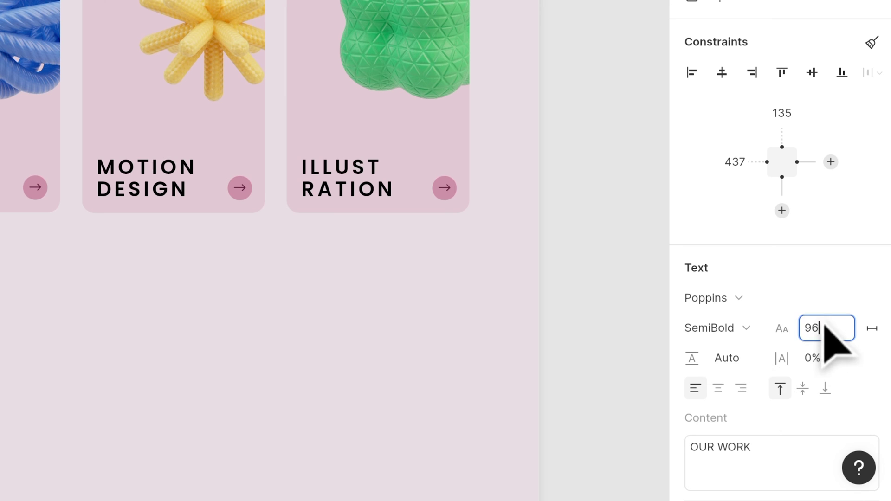
left_click(746, 358)
type("12")
key("Return")
scroll(835, 377, "down", 6)
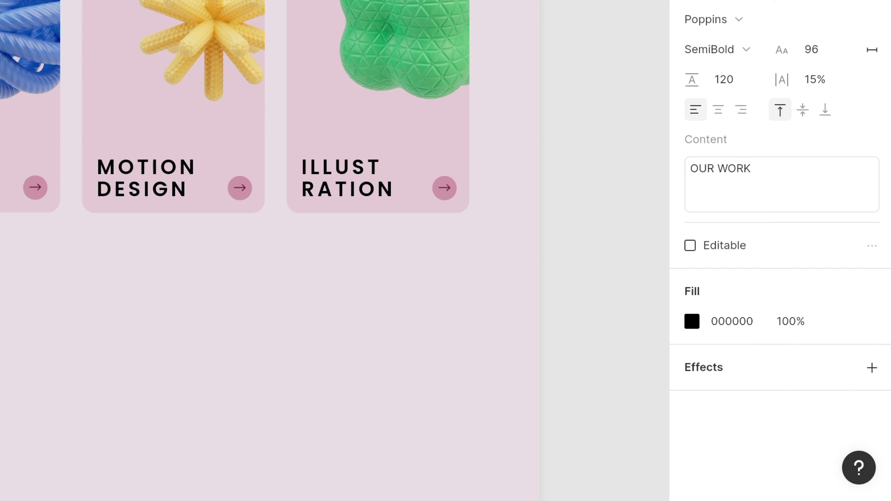
- Color the OUR WORK heading 1B5AD4 and center it horizontally in the section, between the section's upper edge and the cards
left_click(731, 429)
type("1B5AD4")
key("Return")
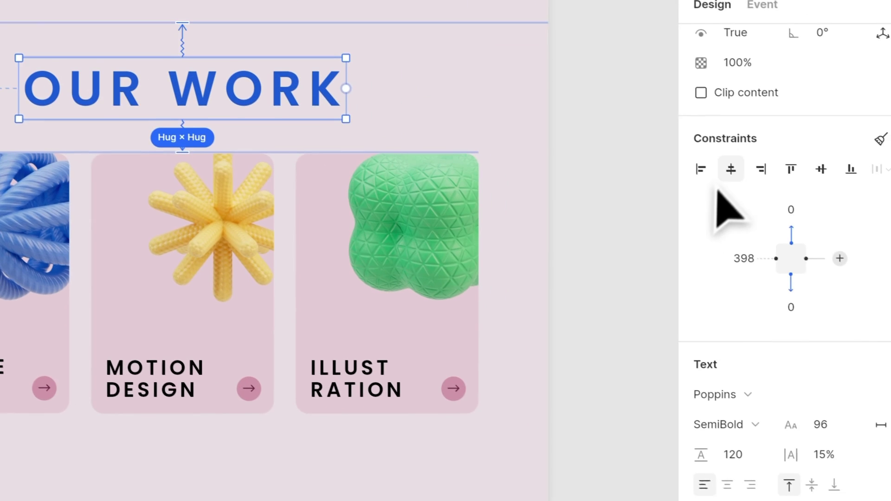
left_click(831, 214)
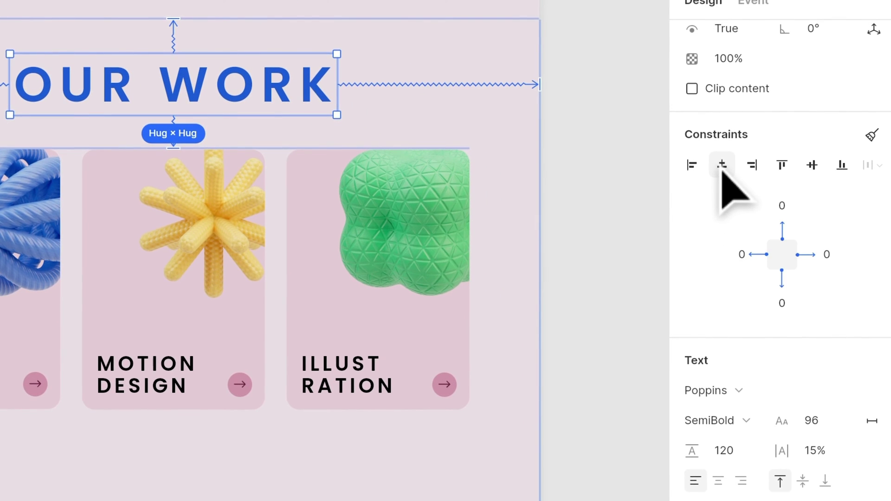
- Add a container below the cards section, size it 100vw by 100vh, and hide its fill
left_click(610, 182)
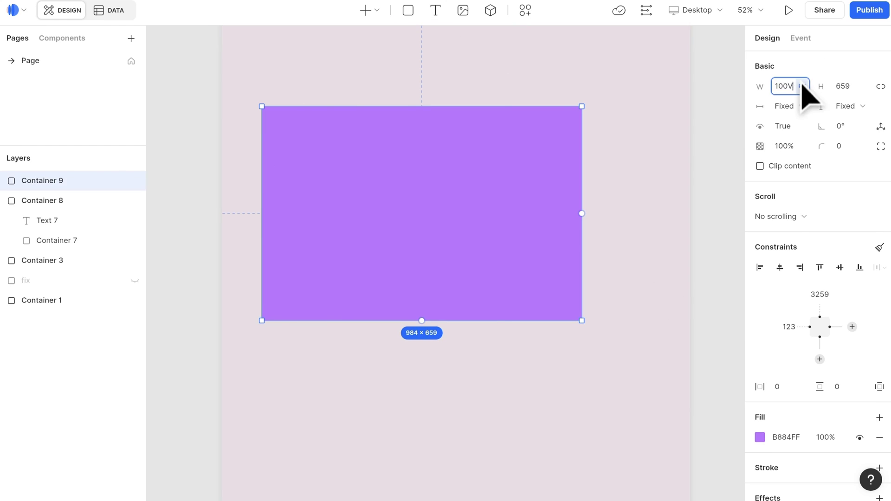
type("w")
key("Tab")
type("100vh")
key("Return")
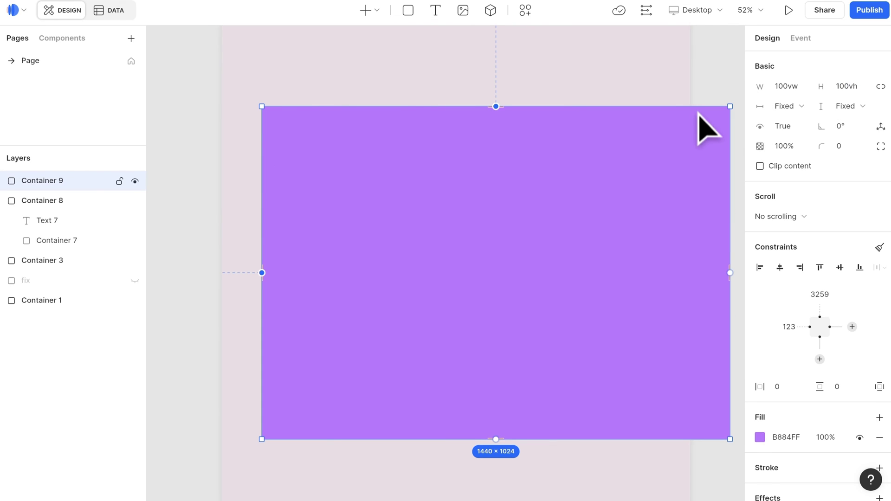
left_click(859, 437)
- Align the new container with the page's left edge and pin its top to the bottom of the cards section with no gap
left_click_drag(441, 194, 406, 130)
scroll(408, 131, "up", 3)
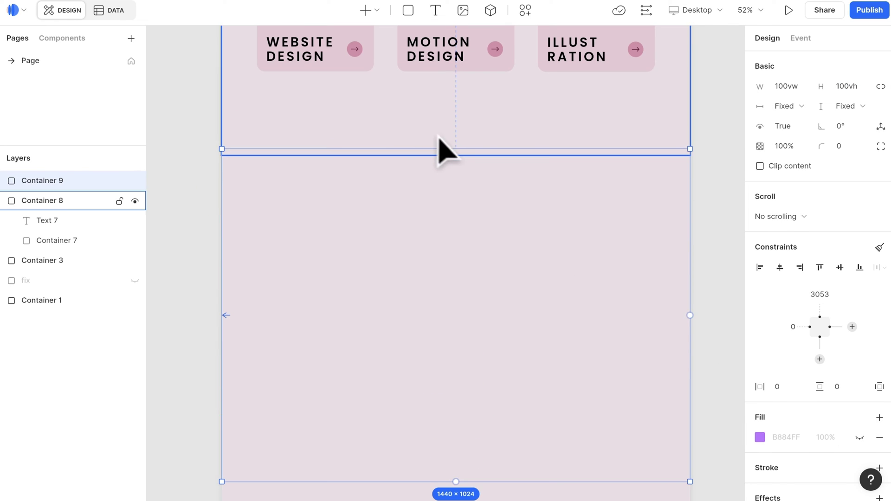
left_click_drag(449, 158, 459, 179)
scroll(631, 130, "down", 2)
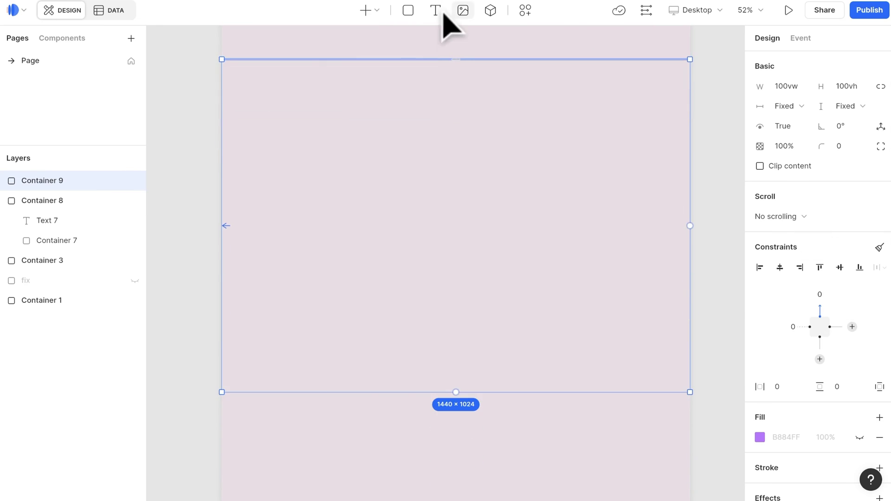
- Draw an image frame about 1093 × 706 inside the new container and assign render2.png to it
left_click(462, 10)
key("ctrl+z")
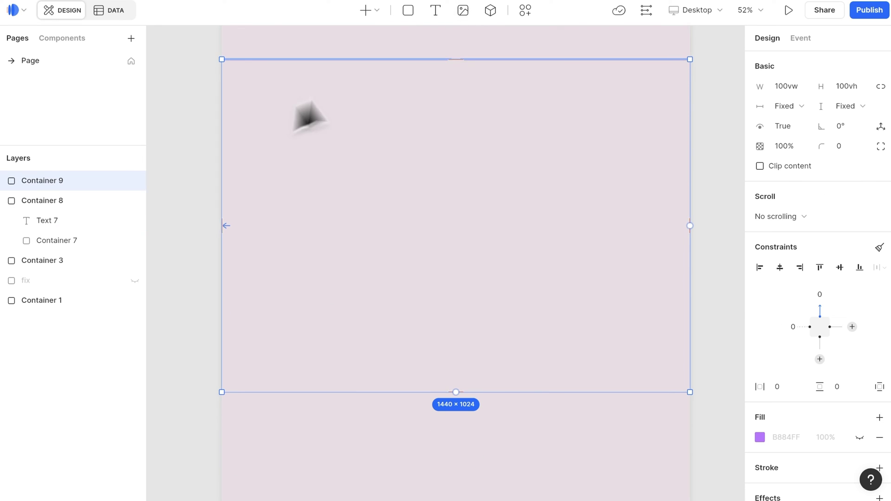
mouse_move(268, 104)
left_mouse_down()
mouse_move(598, 332)
mouse_move(623, 334)
left_mouse_up()
left_click(762, 345)
left_click(652, 480)
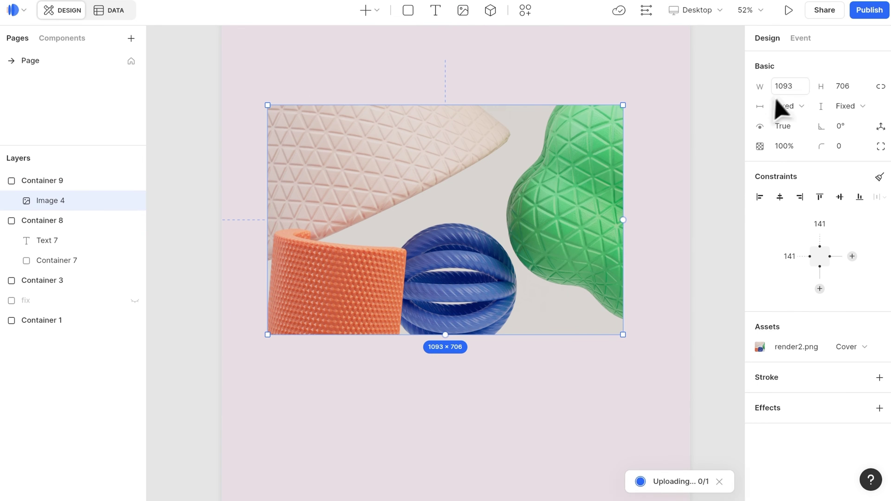
- Set the render2.png image's width to 100vw and its height to 100vh
left_click(787, 89)
type("1")
type("00VW")
key("Return")
left_click(859, 87)
type("10")
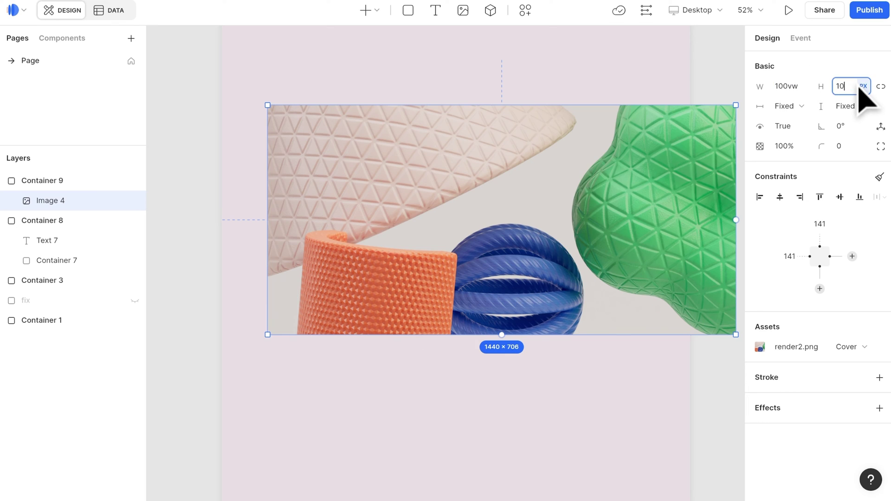
type("0vh")
key("Return")
- Center the image horizontally and vertically in its container and set its opacity to 80%
left_click(799, 198)
left_click(840, 197)
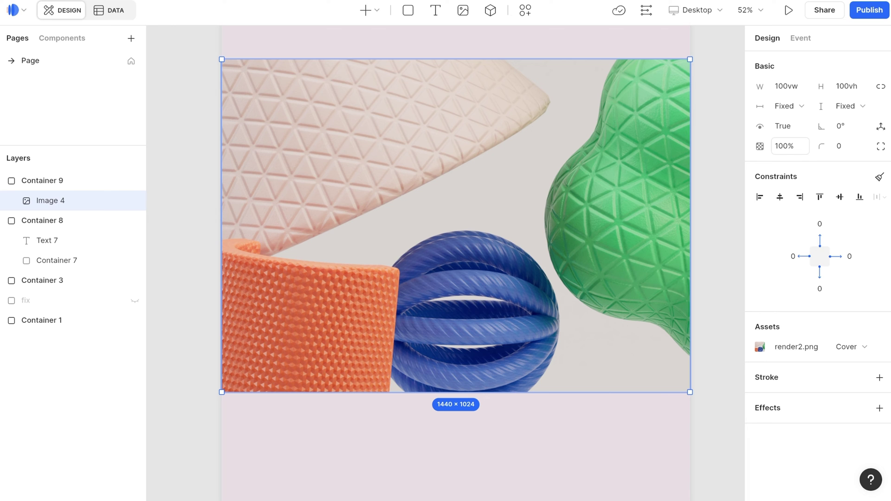
type("80")
key("Return")
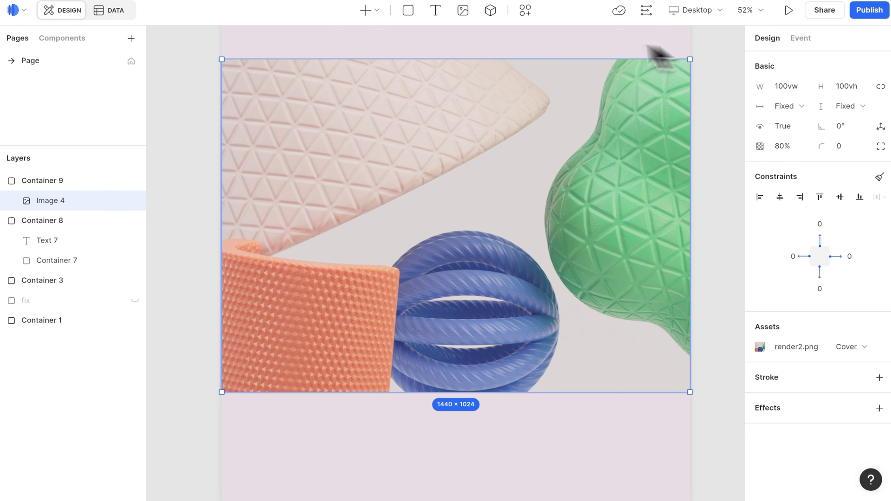
- Add the text HAVE FUN over the middle of the image
left_click(435, 10)
left_click(391, 193)
type("have fun")
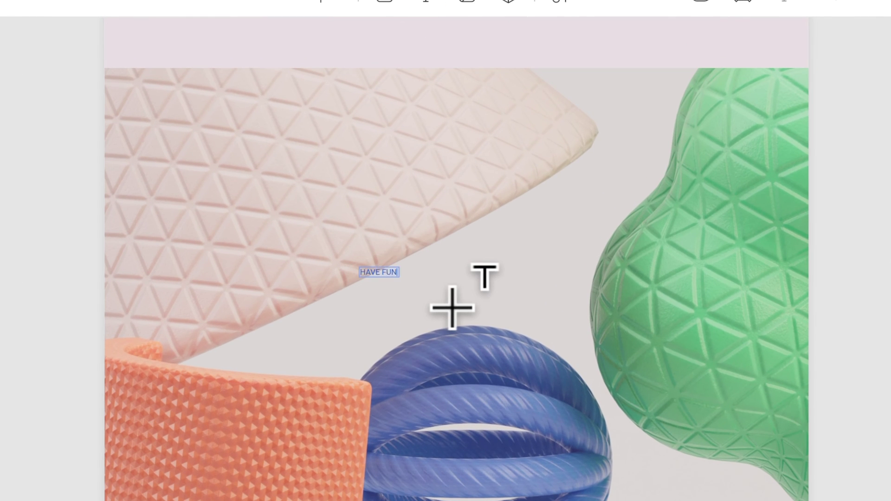
- Style the HAVE FUN text in blue with font size 96, line height 96 and letter spacing 15%
left_click(819, 330)
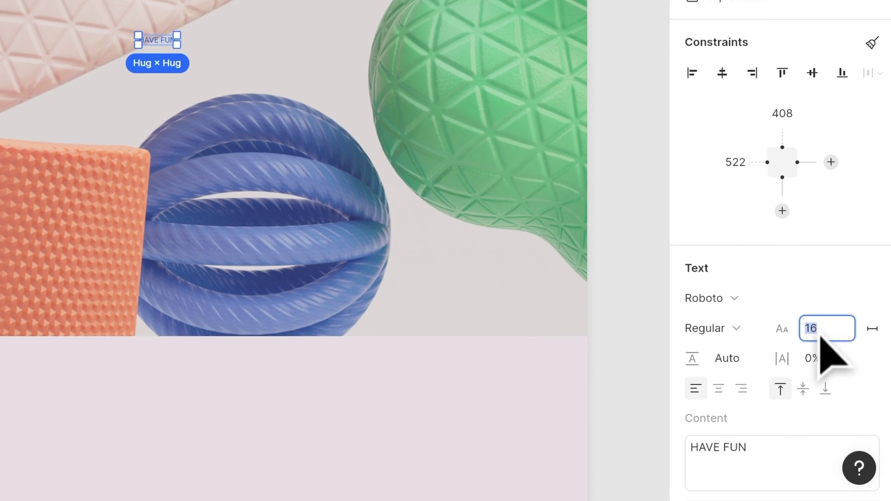
type("96")
key("Return")
left_click(744, 358)
type("96")
key("Return")
type("15")
key("Return")
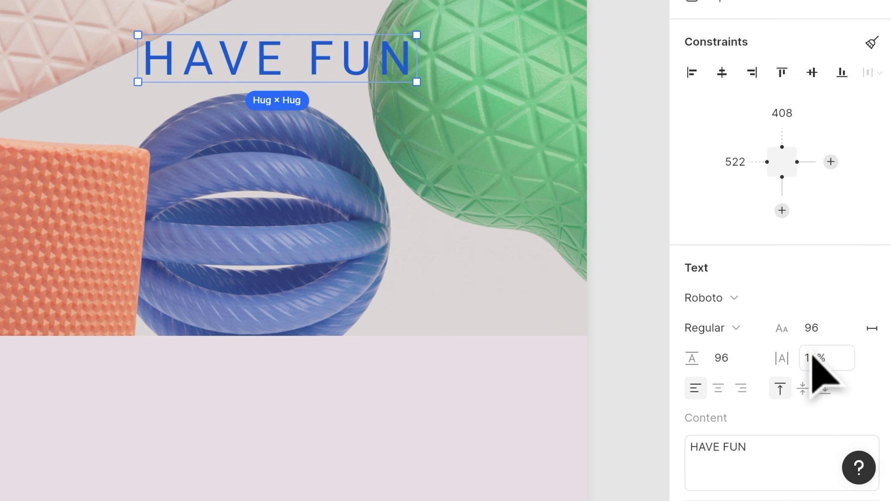
- Change the HAVE FUN text's font to Poppins with the SemiBold weight
left_click(712, 327)
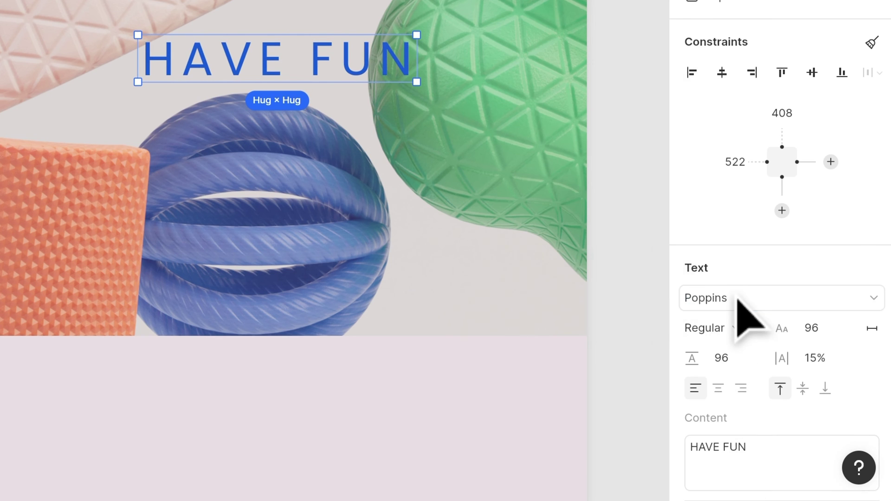
left_click(729, 327)
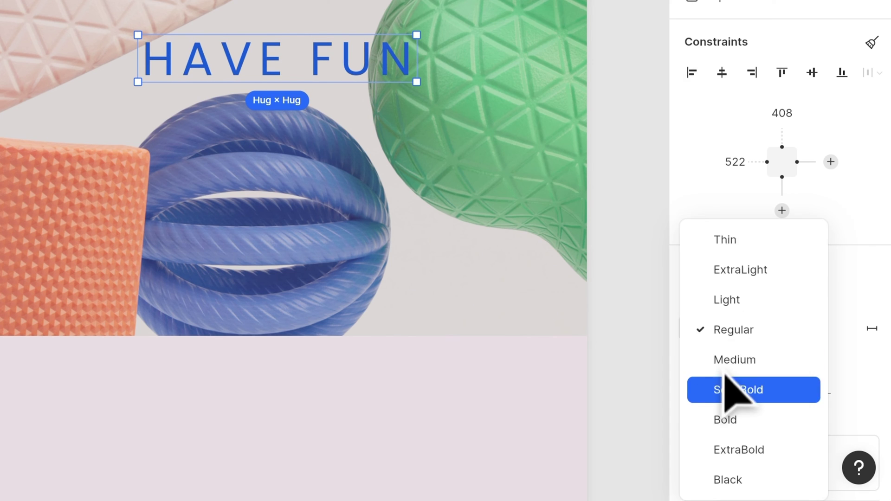
left_click(732, 388)
- Draw a white container about 611 × 121 below the HAVE FUN text
scroll(738, 381, "down", 5)
left_click(459, 2)
left_click_drag(137, 114, 456, 183)
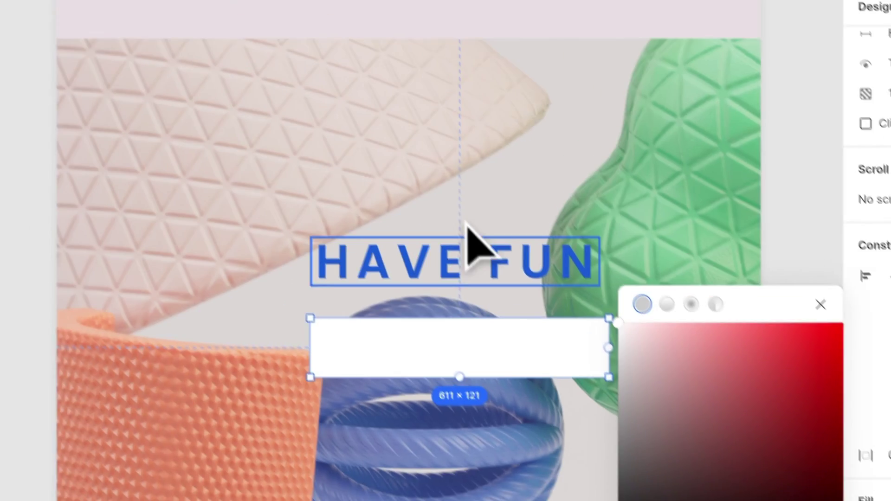
- Add the text TALK TO US inside the white container with a font size of 32
key("t")
left_click(419, 184)
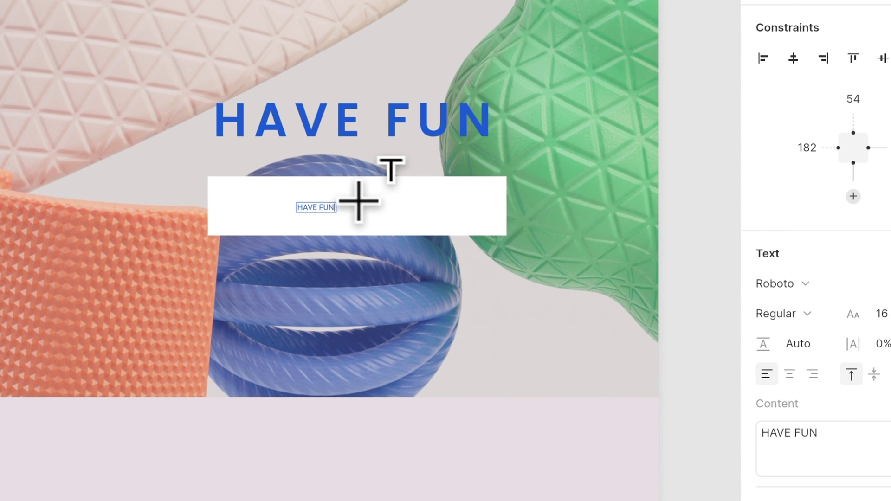
left_click(882, 314)
type("32")
key("Return")
- Set the TALK TO US text to Poppins SemiBold with 15% letter spacing
left_click(786, 283)
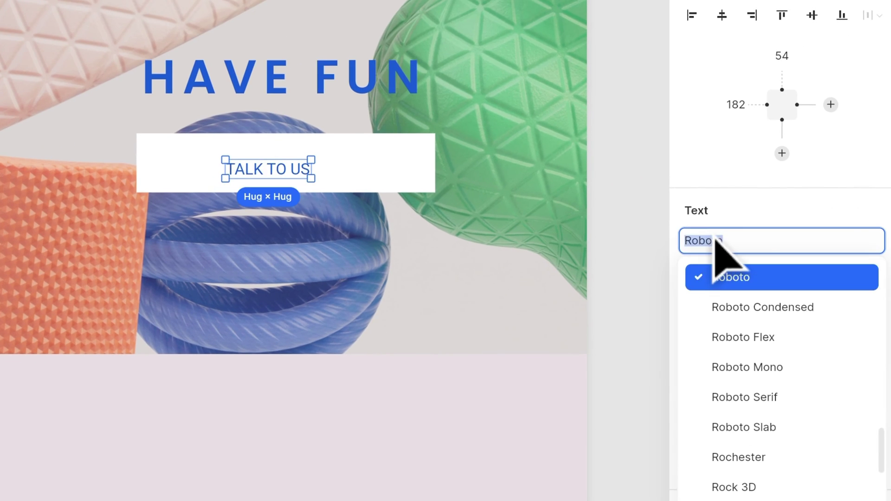
type("Poppins")
key("Return")
left_click(785, 313)
left_click(740, 409)
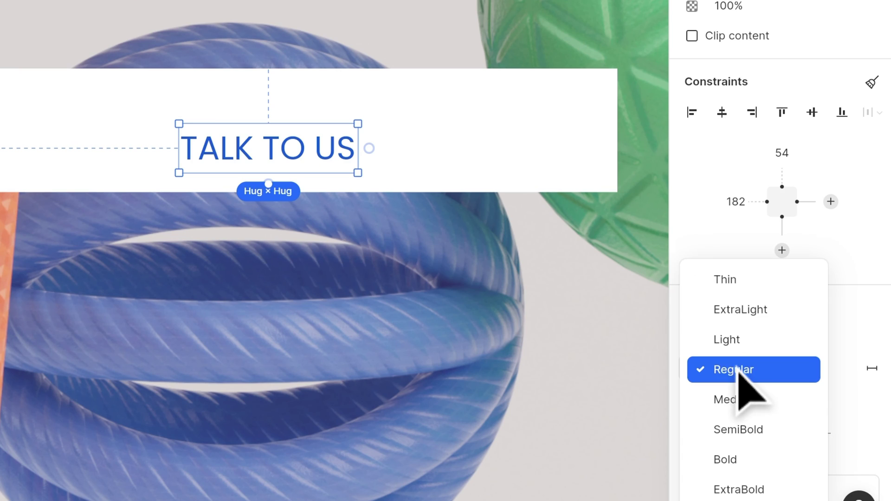
left_click(733, 332)
left_click(812, 301)
type("15")
key("Return")
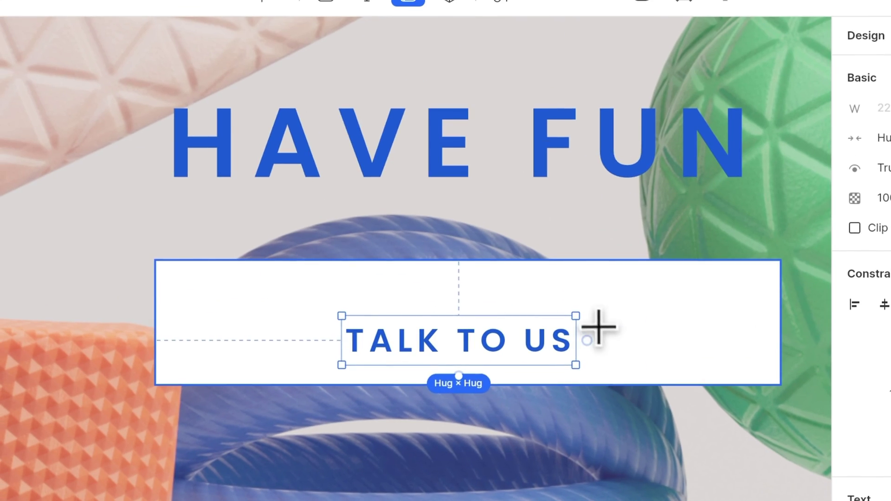
- Add an image to the right of TALK TO US, set its width to 24, and assign rightarrow.svg
left_click_drag(598, 321, 639, 363)
left_click(884, 108)
type("24")
key("Return")
left_click(744, 354)
left_click(550, 445)
- Pin the arrow's left side to the right edge of the TALK TO US text with a gap of 20
scroll(474, 172, "up", 5)
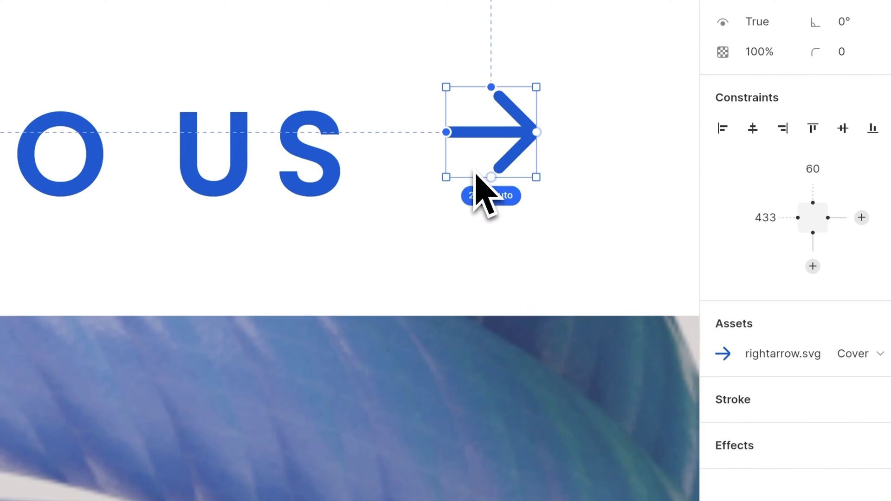
scroll(474, 172, "up", 1)
left_click_drag(446, 132, 357, 175)
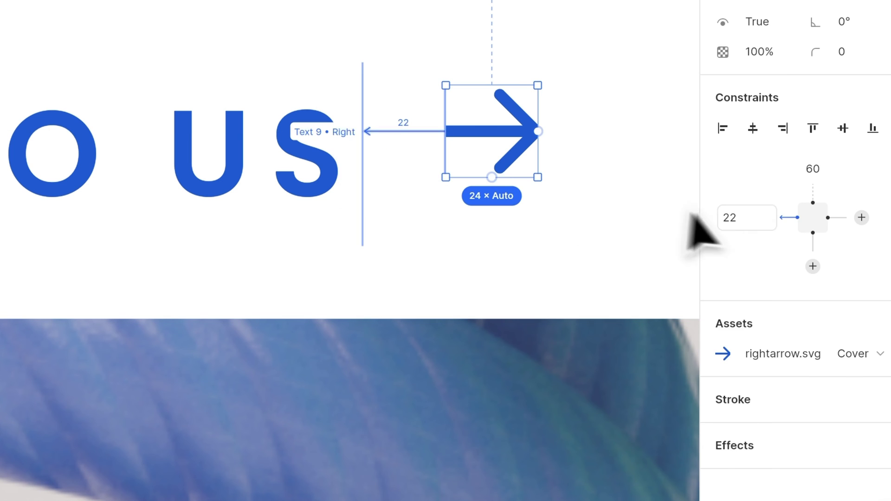
type("20")
key("Return")
- Pin the arrow's top and bottom to the TALK TO US text to center it vertically on the label
scroll(471, 132, "down", 5)
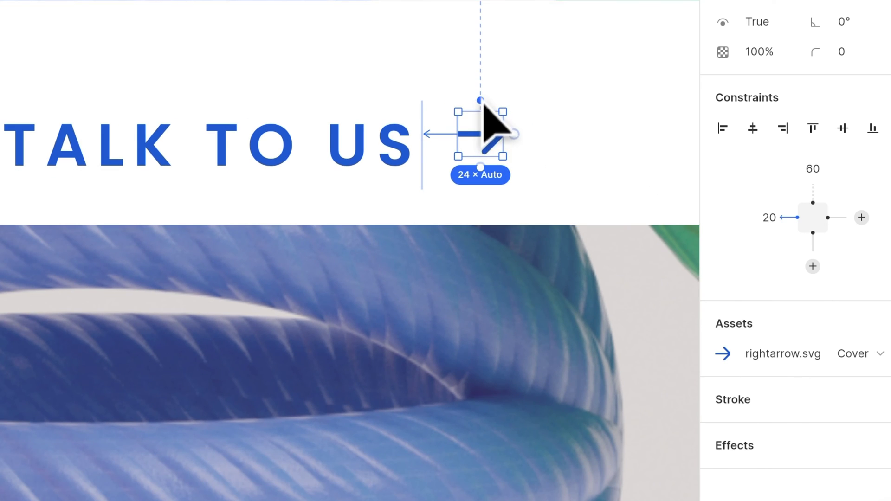
left_click_drag(480, 100, 211, 104)
left_click_drag(509, 248, 270, 258)
- Set the TALK TO US button container's width and height to hug its contents
scroll(453, 228, "down", 2)
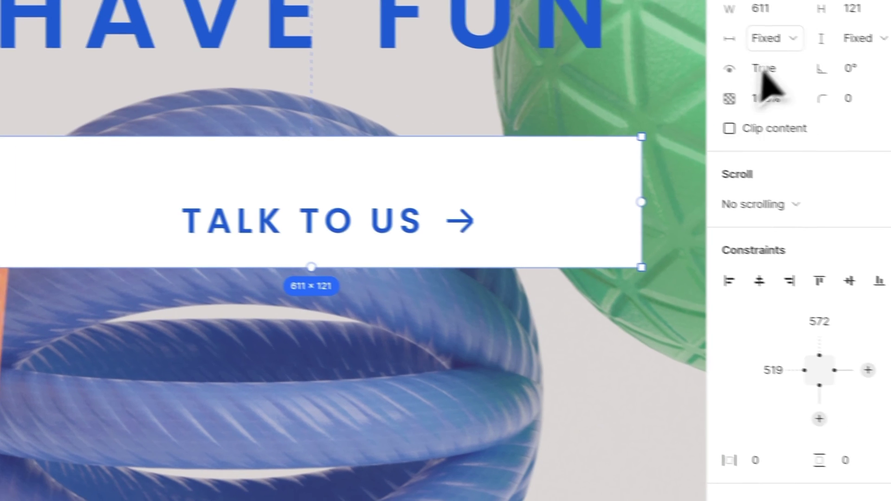
left_click(847, 52)
left_click(867, 142)
left_click(820, 32)
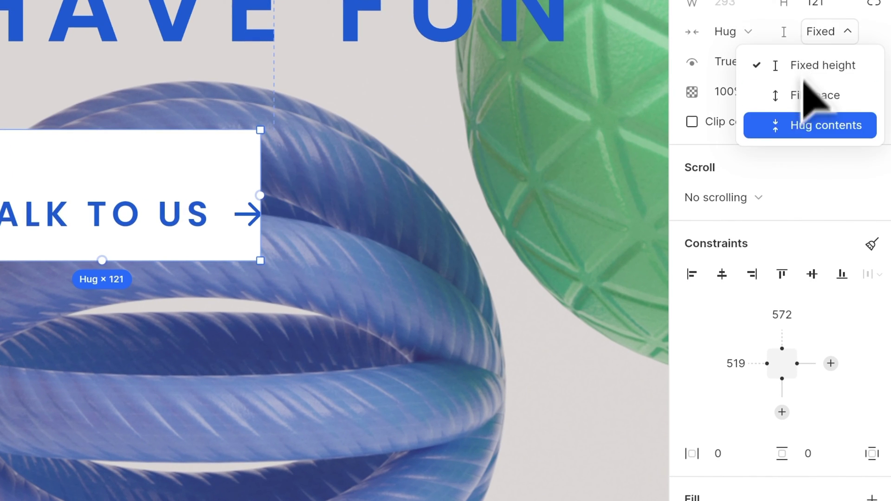
left_click(808, 124)
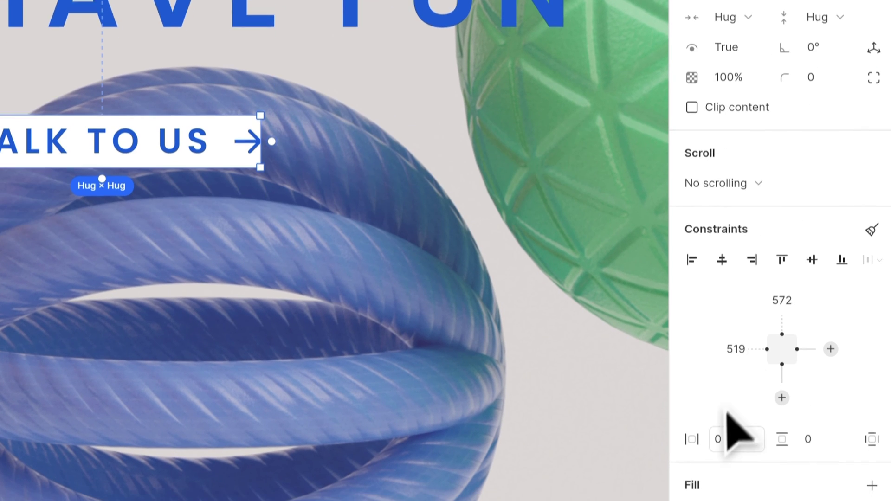
- Set the button container's horizontal padding to 60 and its vertical padding to 15
left_click(726, 456)
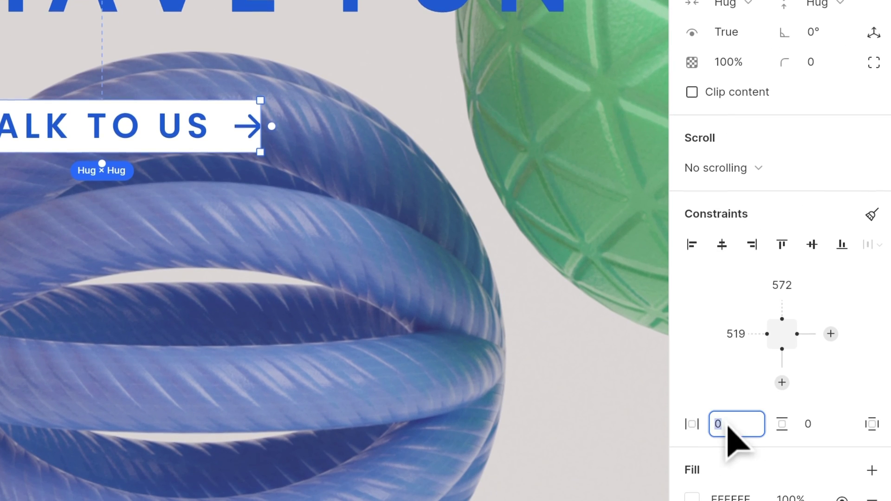
type("60")
left_click(835, 429)
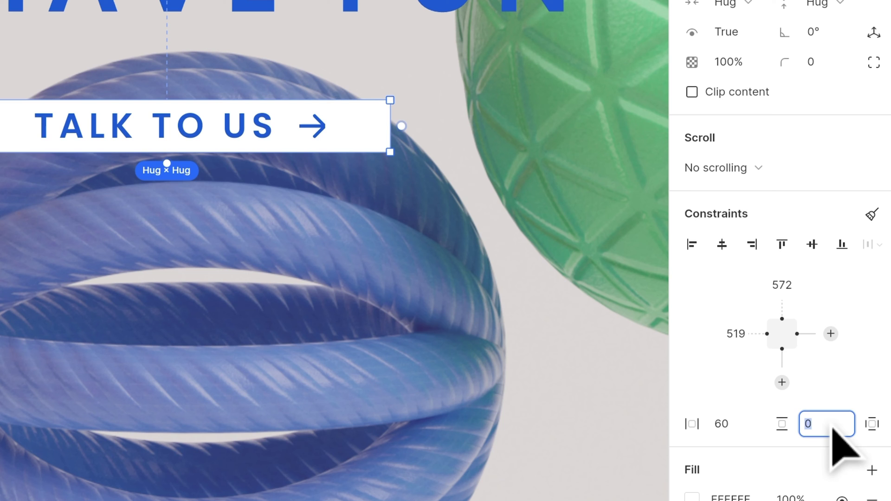
type("15")
key("Return")
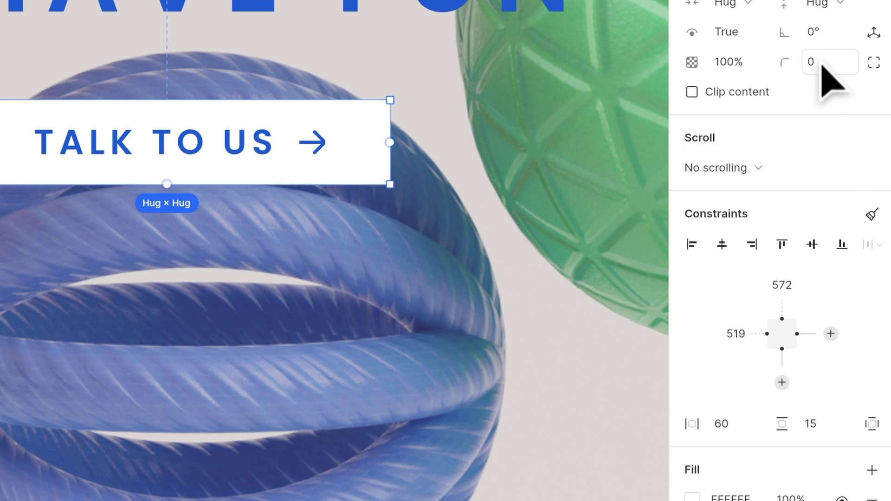
- Round the button's ends fully and add a 1B5AD4 stroke with a width of 5
scroll(817, 85, "down", 5)
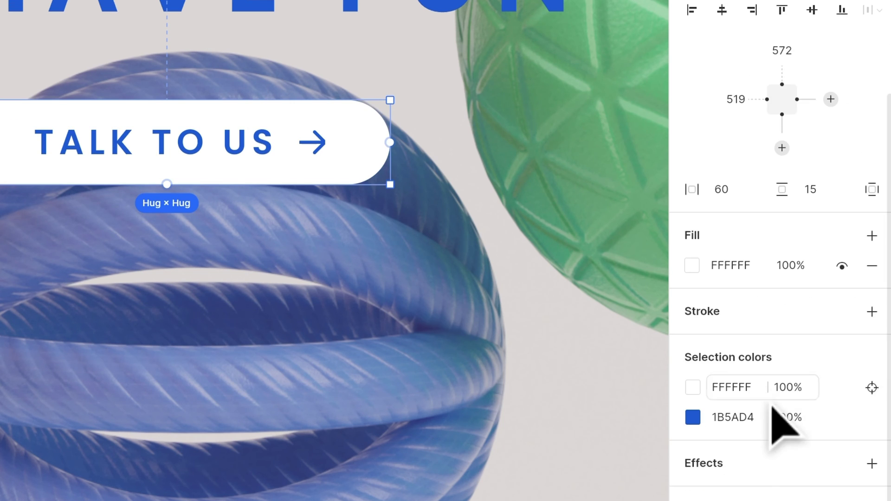
left_click(872, 312)
left_click(758, 344)
type("1B5AD4")
left_click(749, 362)
type("5")
key("Return")
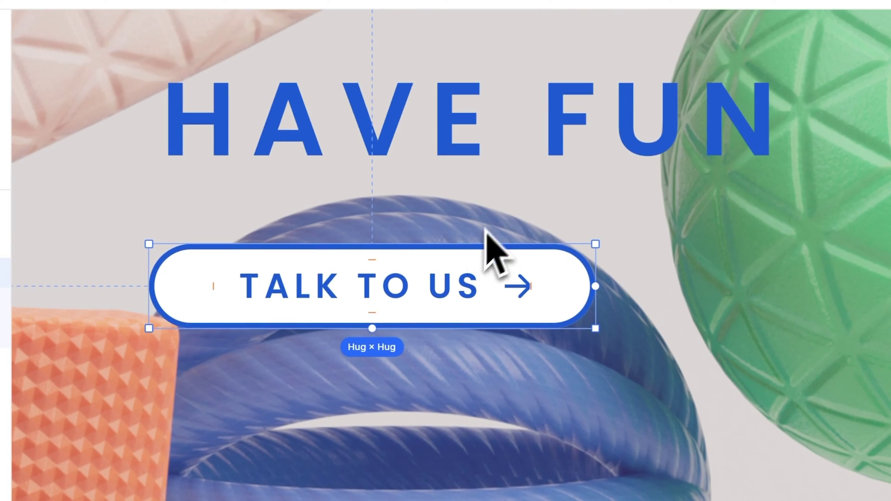
- Place the TALK TO US button centered below HAVE FUN, pin it to that text, and wrap both in a container
scroll(437, 295, "down", 4)
left_click_drag(437, 292, 496, 261)
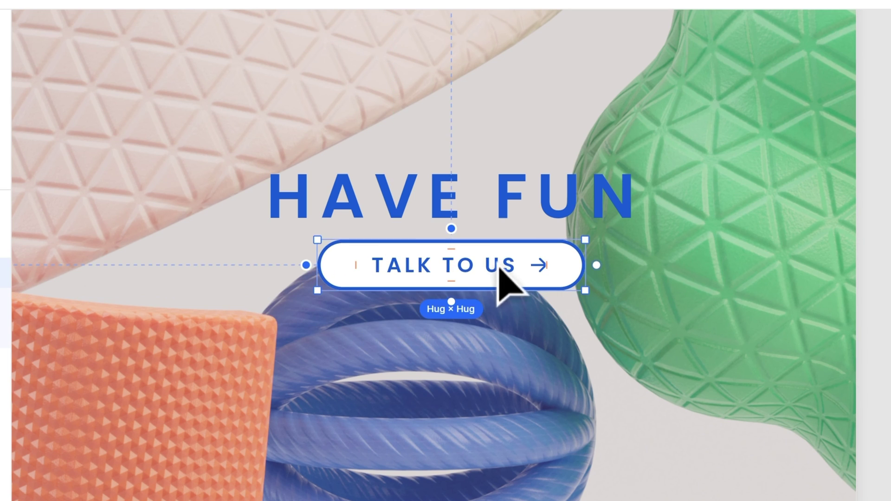
mouse_move(451, 229)
left_mouse_down()
mouse_move(468, 206)
mouse_move(451, 225)
left_mouse_up()
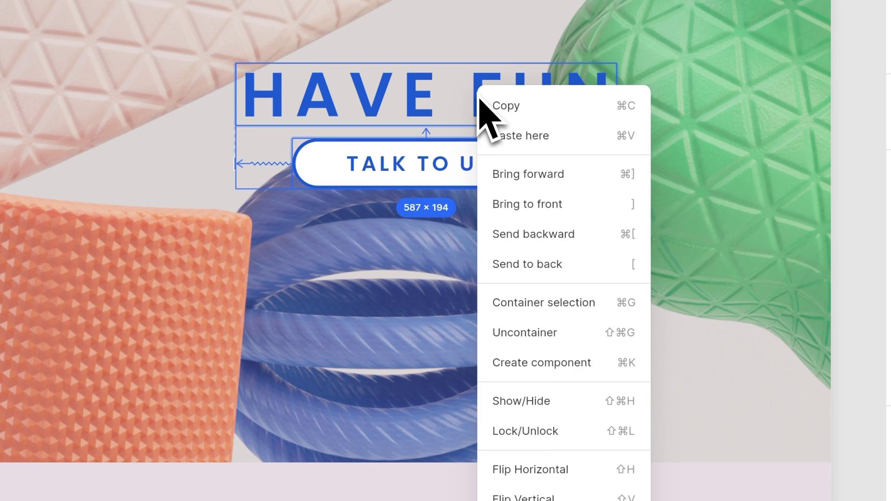
left_click(536, 301)
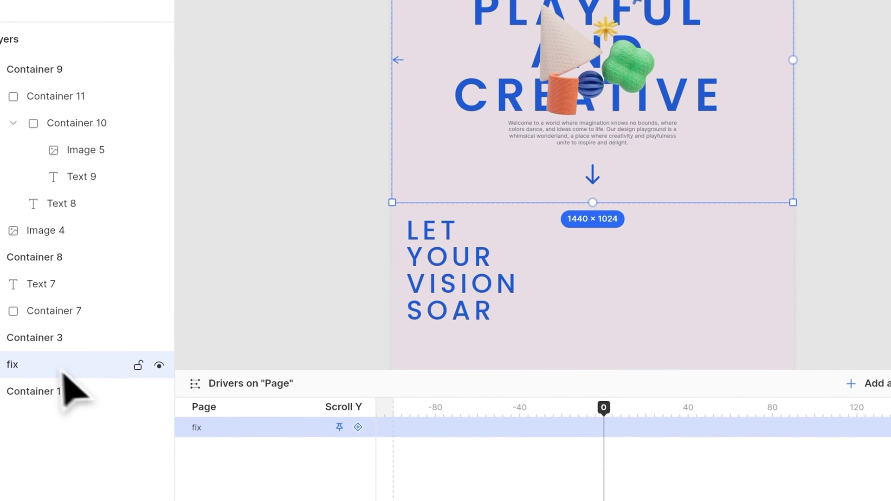
- Pin the fix container at 0 VH of page scroll and add an ending keyframe for it at 100 VH
left_click(56, 386)
left_click(55, 357)
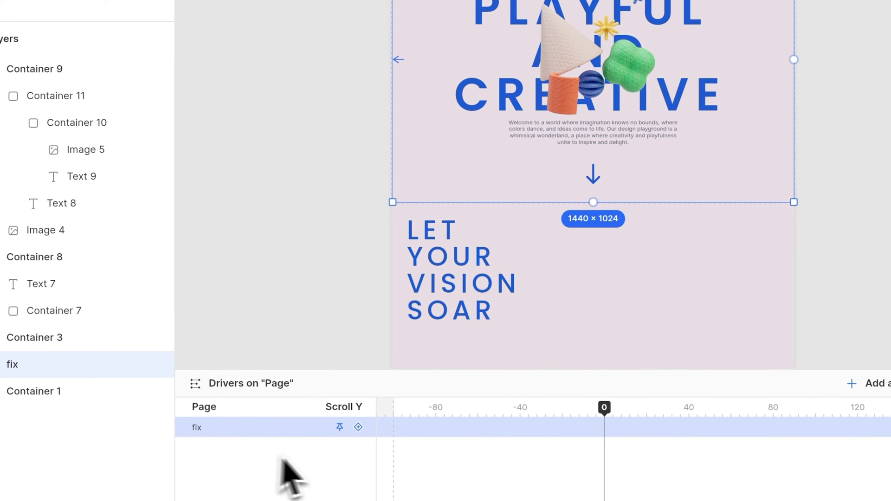
left_click(340, 427)
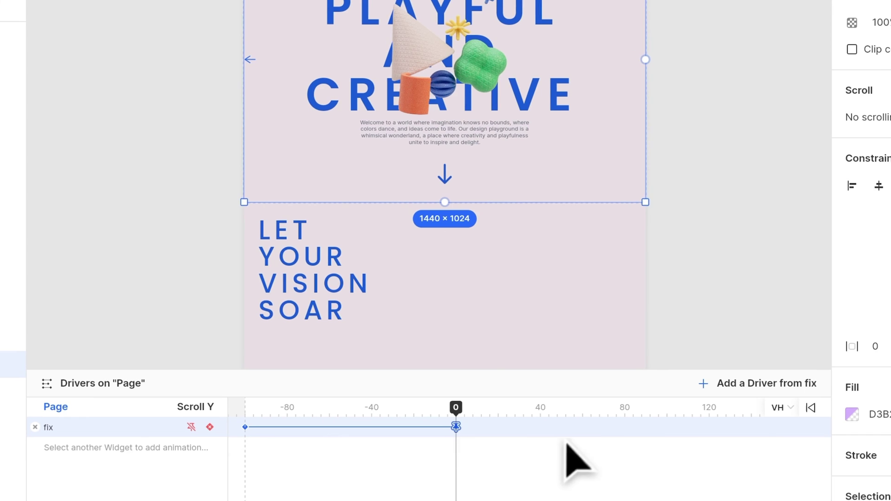
left_click(666, 407)
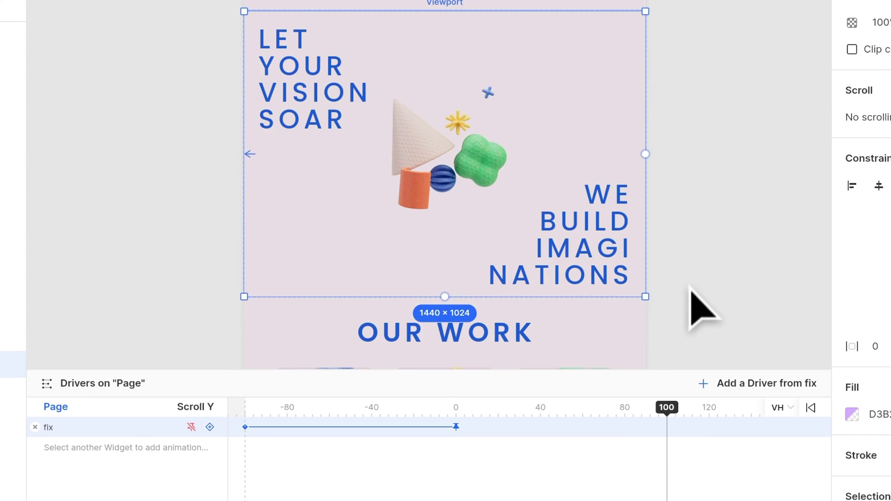
left_click(210, 427)
- Keyframe Image 3 from 0 to 100 VH, ending at sequence frame 100 with a width of 65vw
left_click(69, 391)
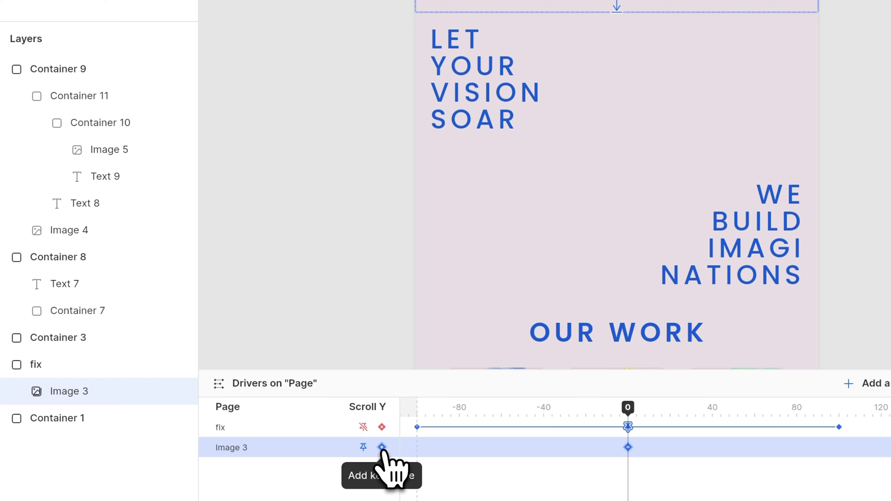
left_click(382, 448)
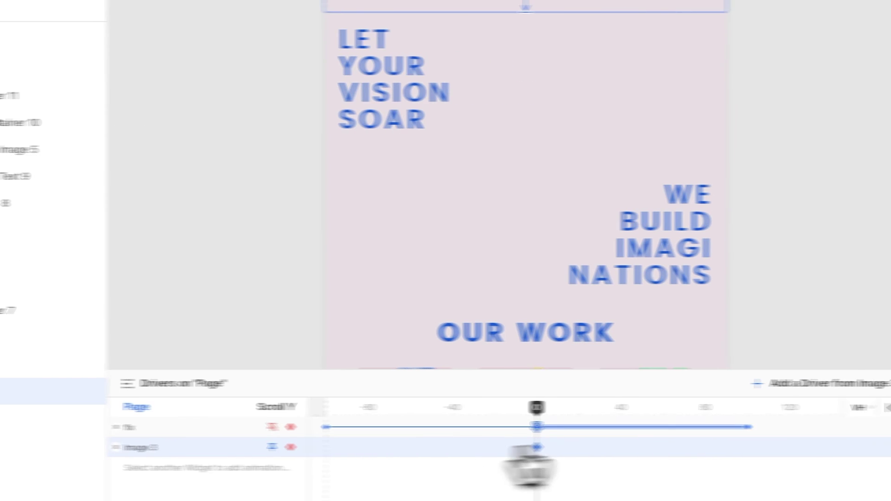
left_click(839, 407)
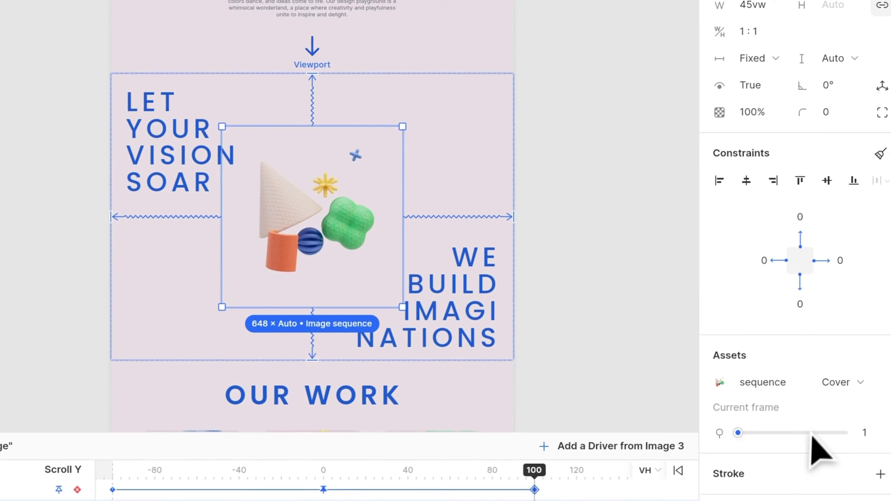
left_click(867, 401)
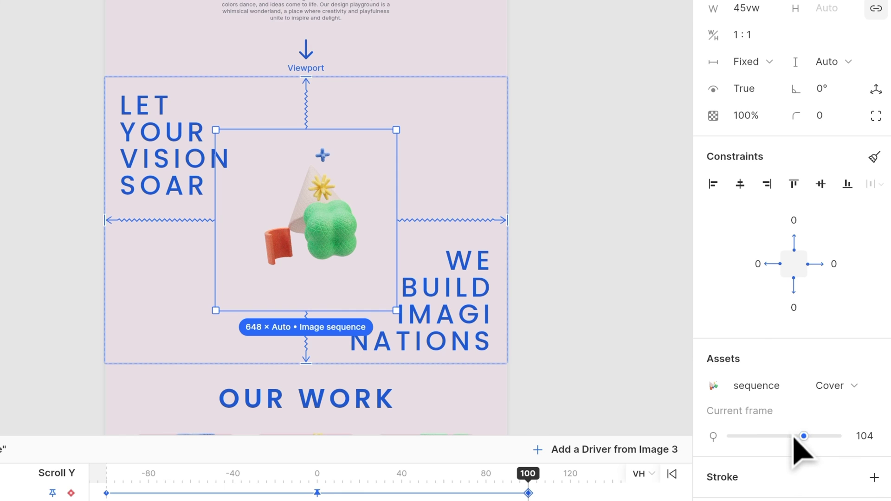
left_click_drag(794, 436, 800, 436)
left_click(741, 7)
type("65")
key("Return")
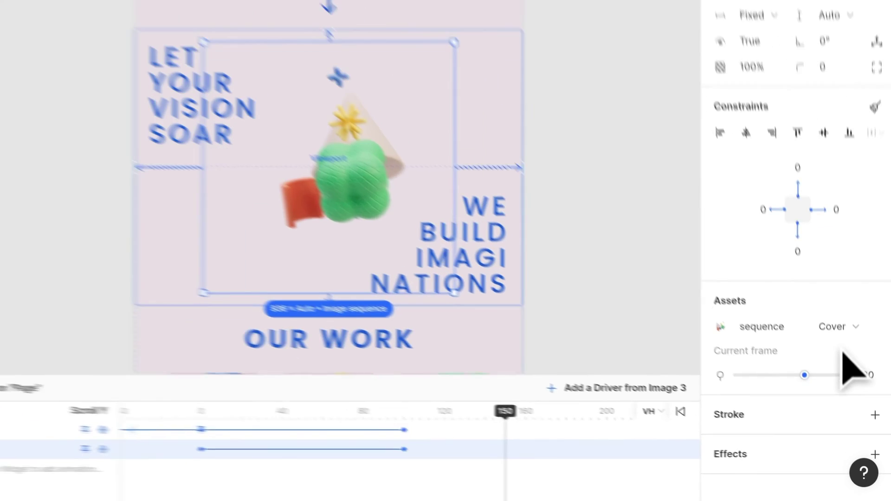
- Set Image 3's sequence to frame 151 at 150 VH and scrub the timeline to preview the animation
left_click(873, 404)
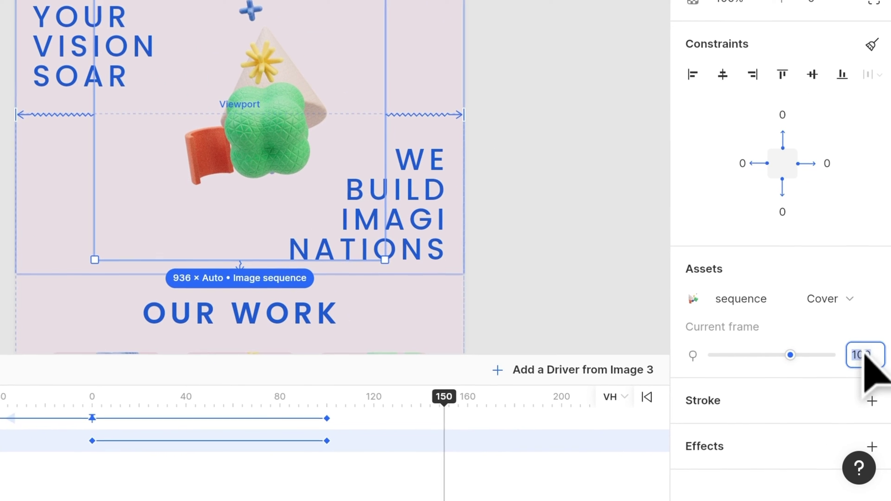
type("150")
key("Return")
left_click_drag(110, 411, 325, 403)
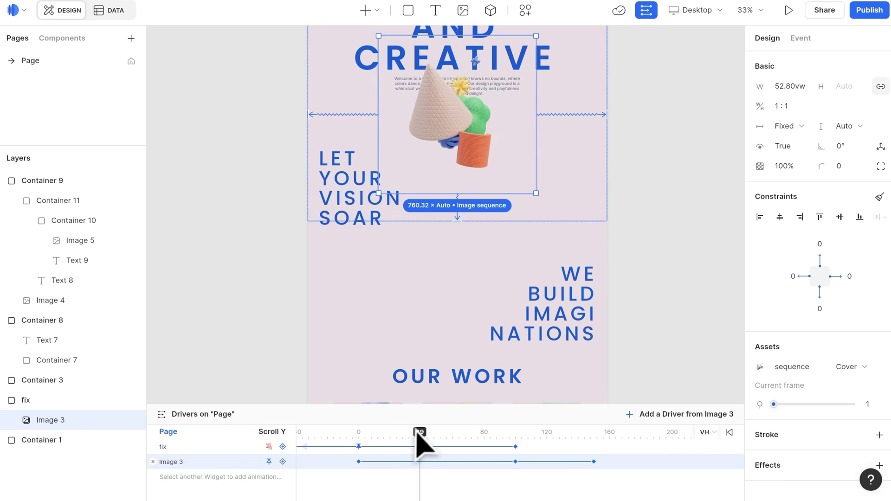
left_click_drag(515, 435, 588, 437)
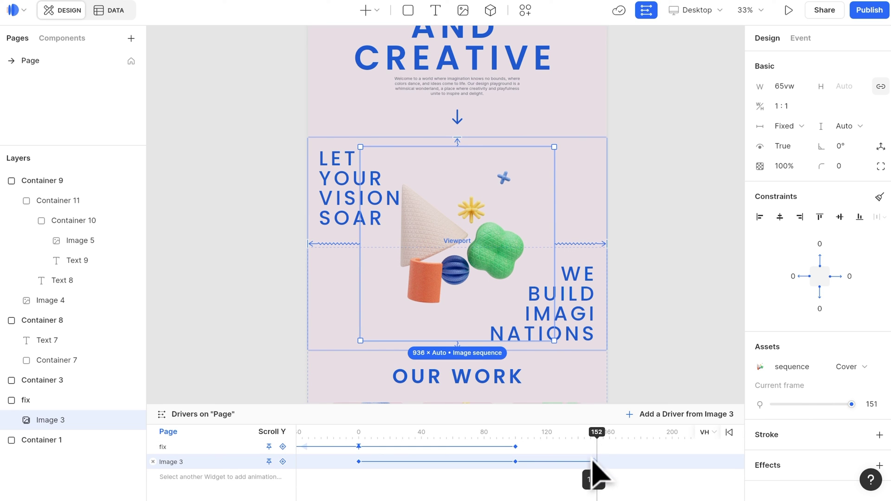
- Pin the HAVE FUN section's outer container, Container 9, at 300 VH of page scroll
scroll(598, 325, "down", 10)
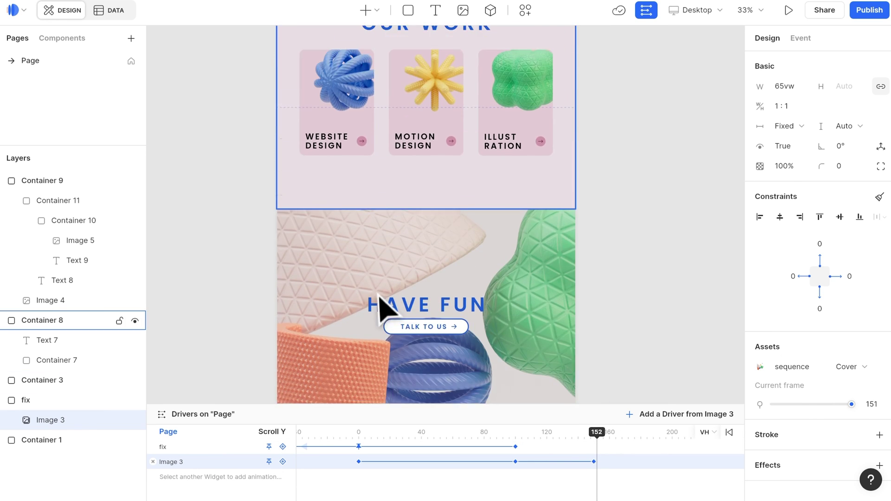
left_click(403, 234)
scroll(642, 338, "down", 2)
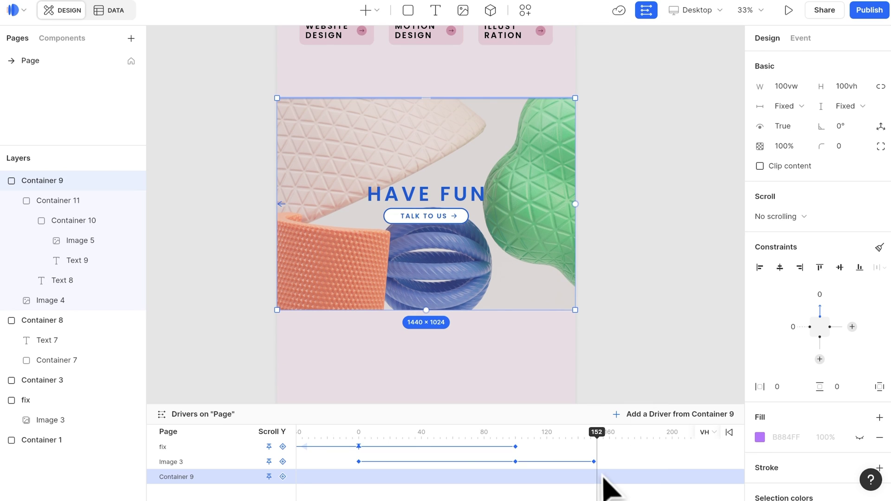
left_click(69, 200)
left_click(51, 300)
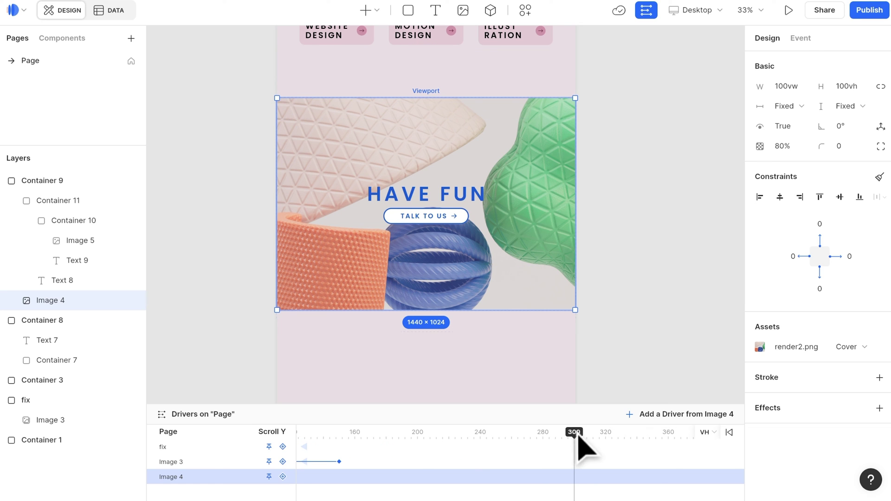
left_click(77, 181)
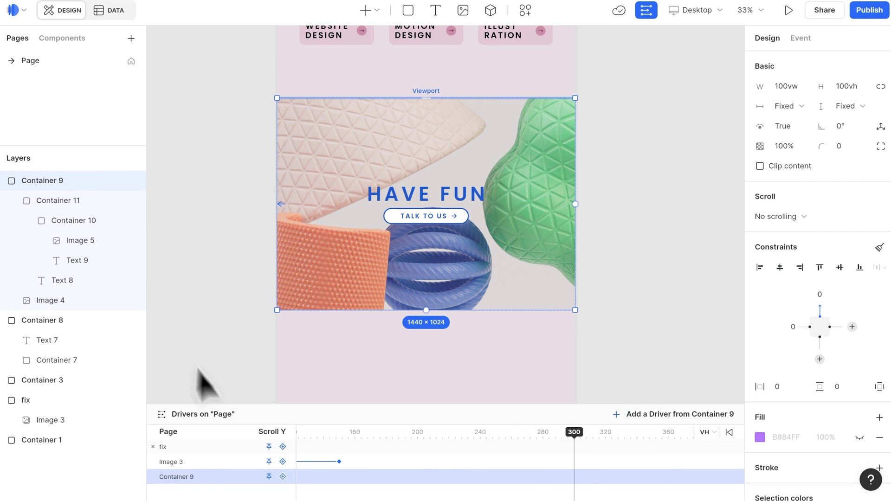
left_click(283, 476)
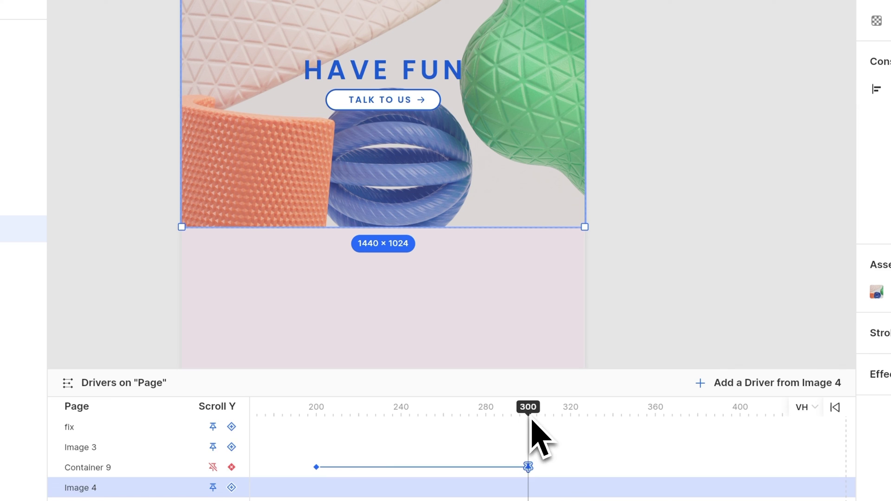
- Keyframe Image 4 at 300 VH, and at 350 VH set it to 80vw by 80vh with a corner radius of 50
left_click(231, 488)
left_click_drag(528, 407, 629, 410)
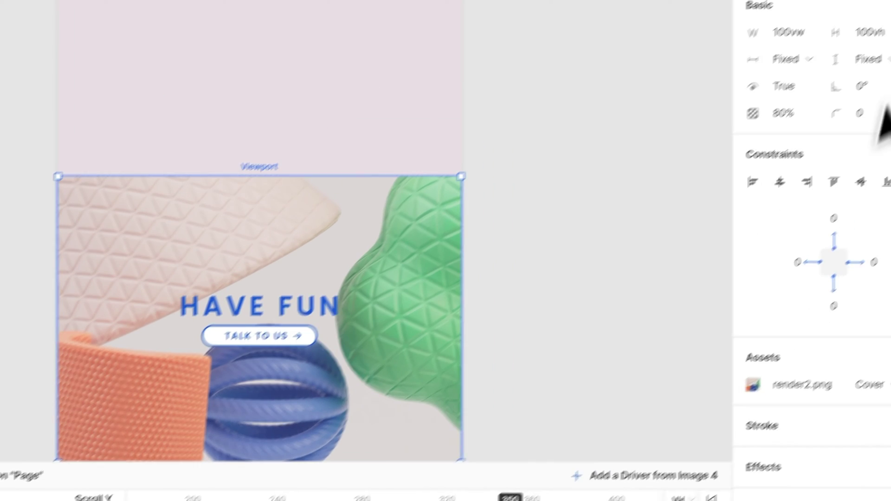
left_click(751, 58)
type("80")
key("Return")
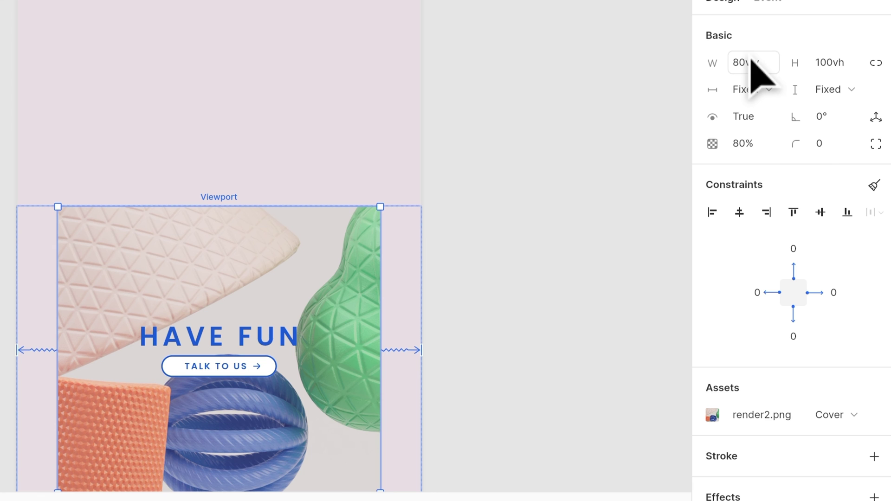
left_click(830, 63)
type("80")
key("Return")
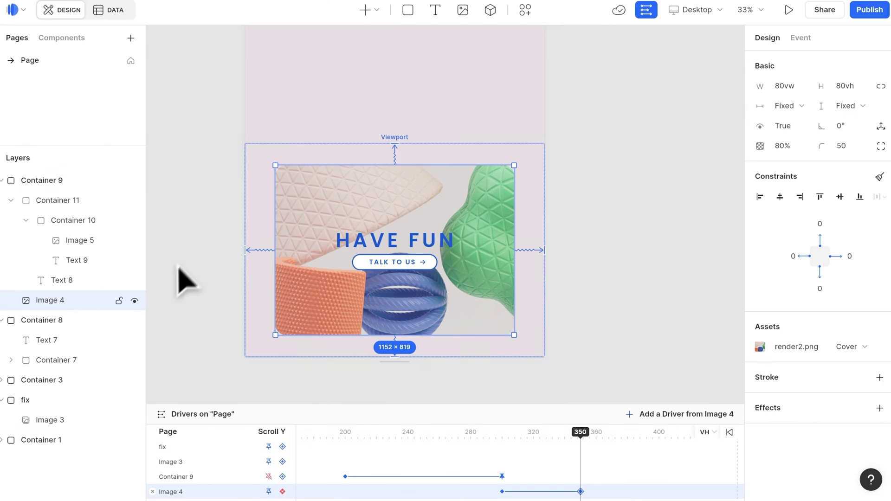
- Rename Image 4 as background, Container 11 as text section, and Container 9 as section04
double_click(66, 300)
type("background")
left_click(19, 131)
double_click(79, 131)
type("text section")
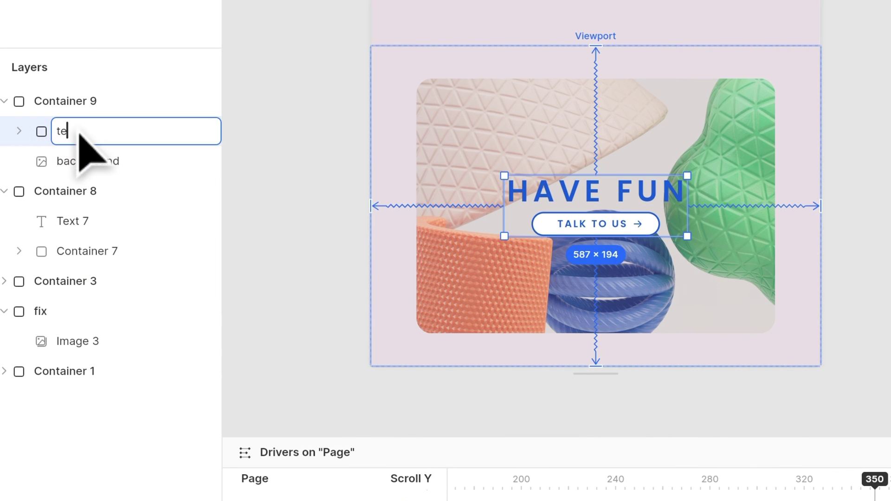
double_click(62, 98)
type("section04")
- Rename Container 8 as section03 and its Container 7 as card section
scroll(560, 205, "up", 6)
left_click(560, 204)
double_click(46, 251)
type("section03")
double_click(68, 311)
type("card section")
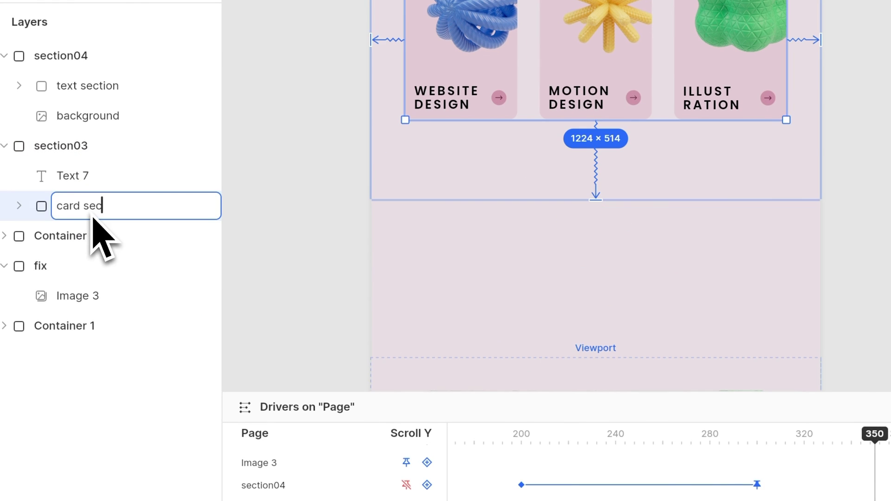